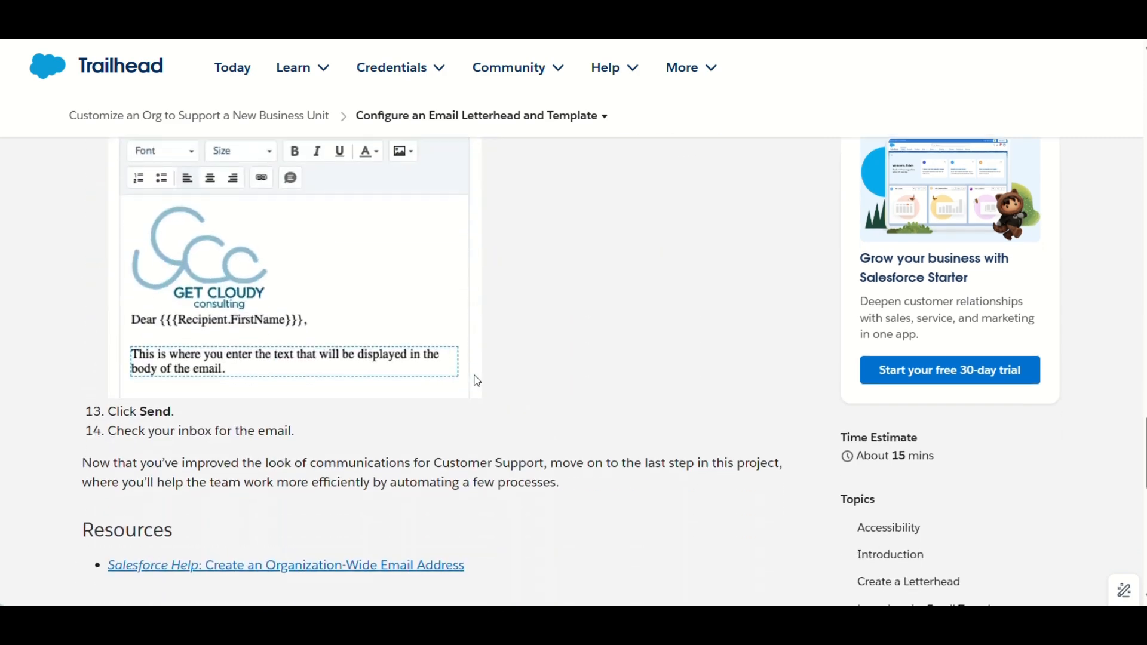
# - Launch the Mein Trailhead Playground 1 org and save the Get Cloudy Consulting logo image linked in the project instructions
pyautogui.scroll(2, 544, 351)
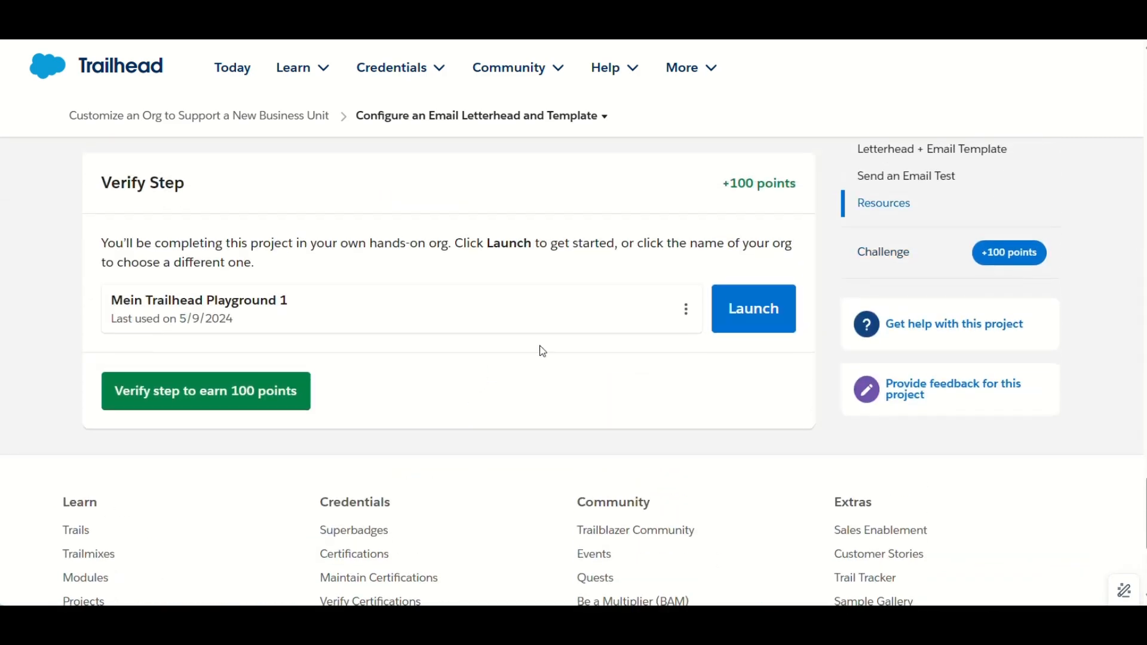
pyautogui.click(758, 303)
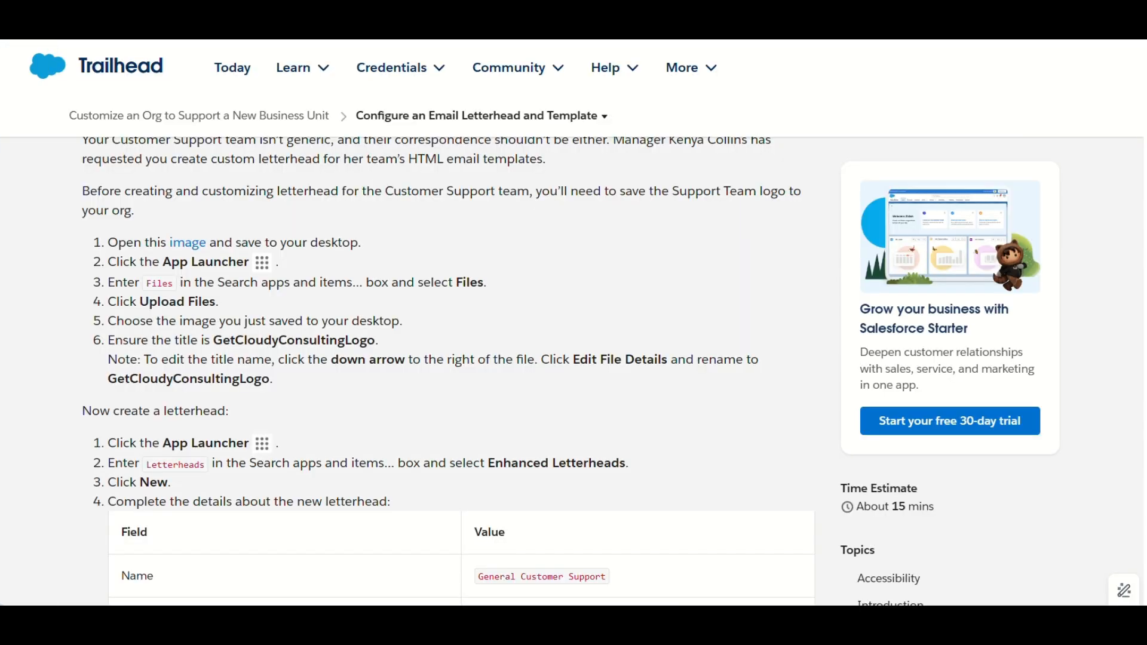
pyautogui.click(194, 245)
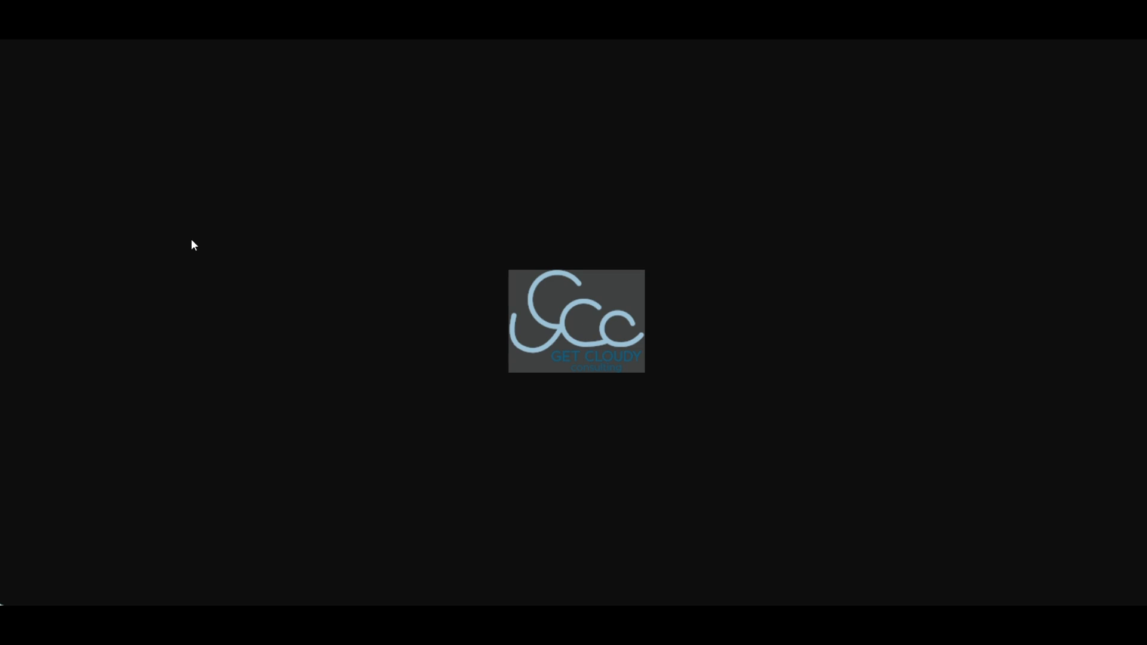
pyautogui.rightClick(589, 347)
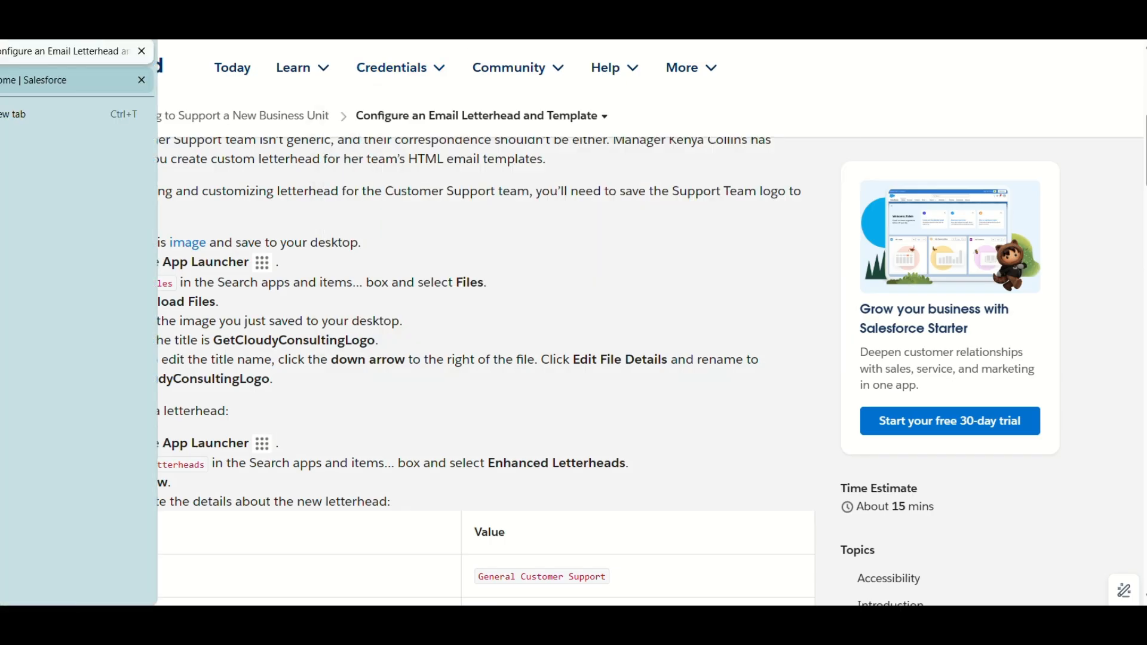
# - In the Salesforce playground, upload GetCloudyConsultingLogo.png to Files
pyautogui.click(59, 80)
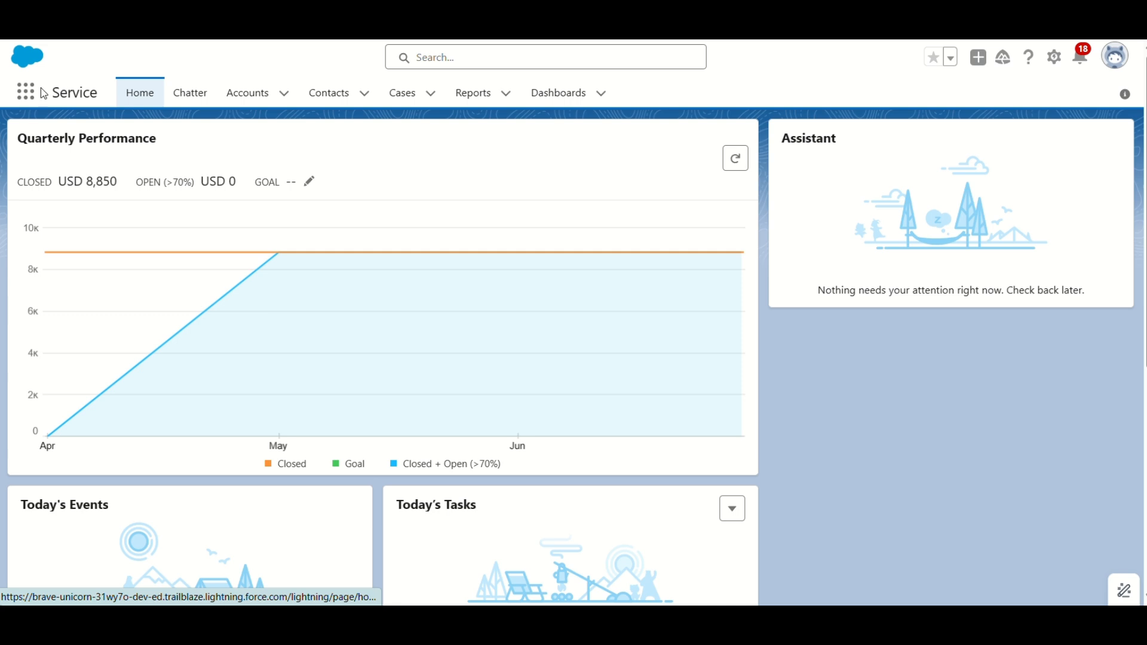
pyautogui.click(28, 96)
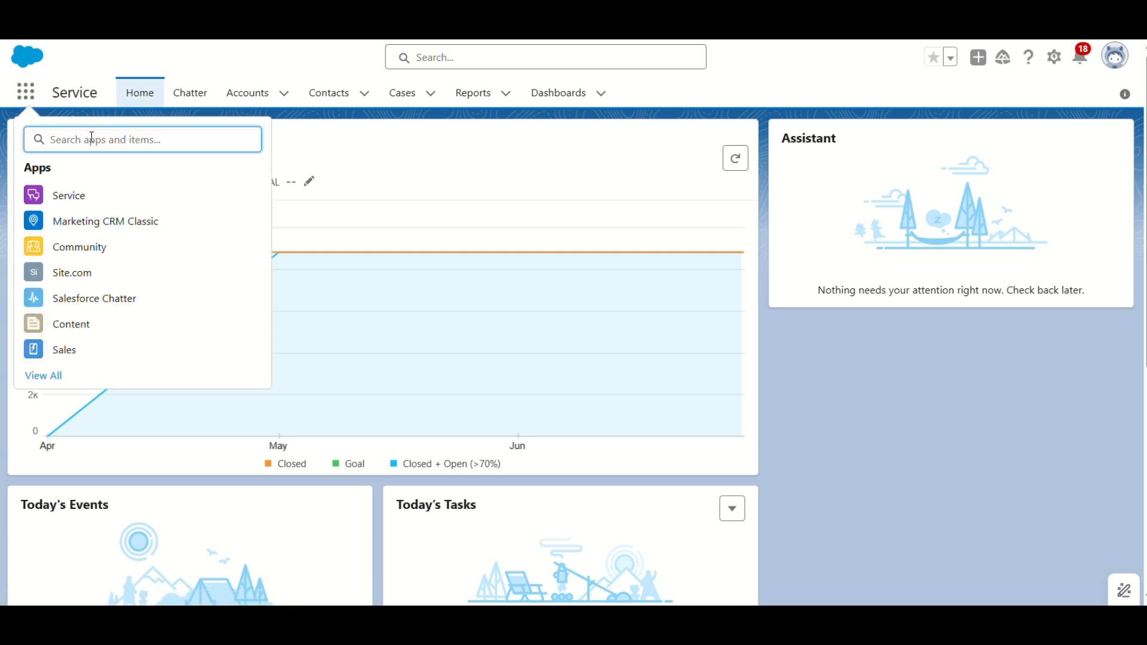
pyautogui.write('files')
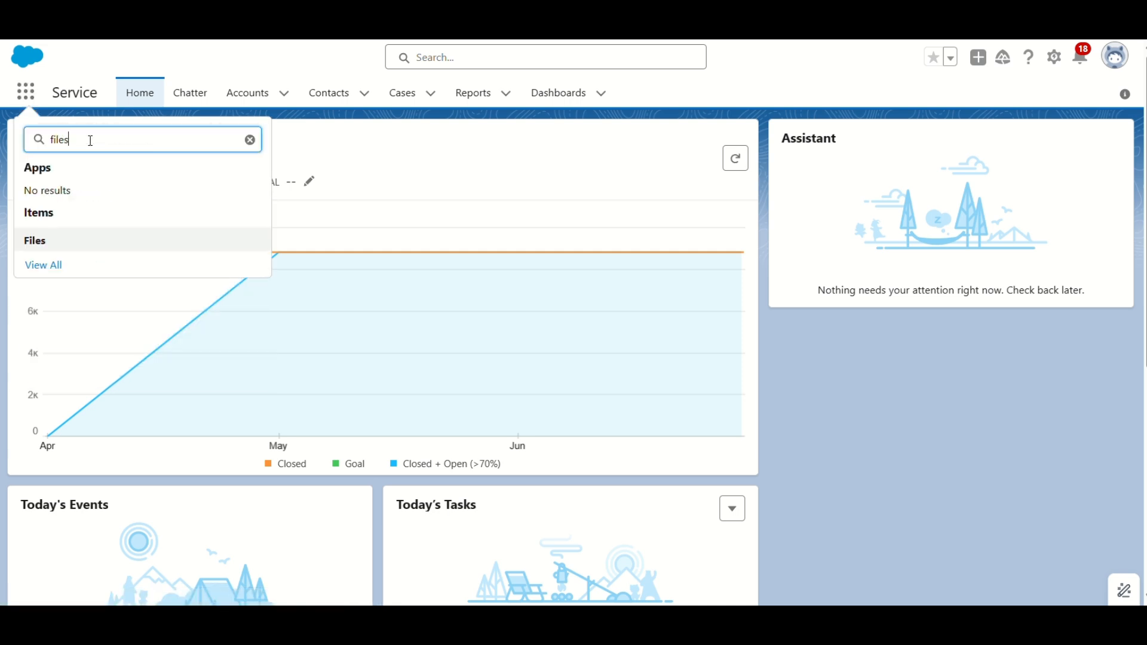
pyautogui.click(38, 239)
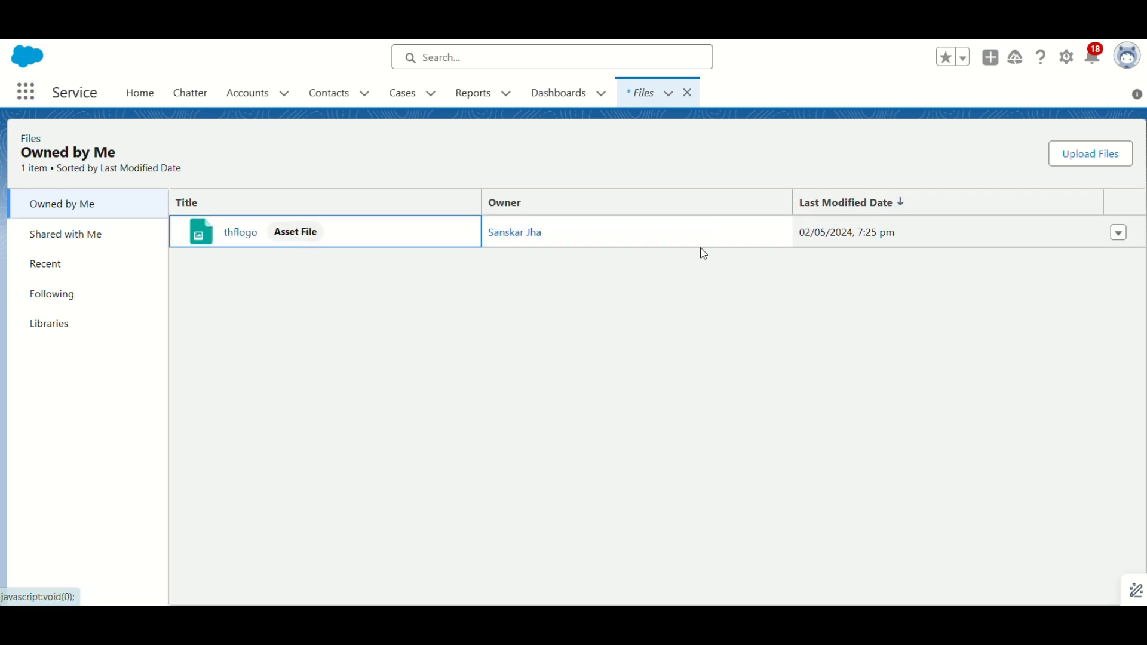
pyautogui.click(1094, 150)
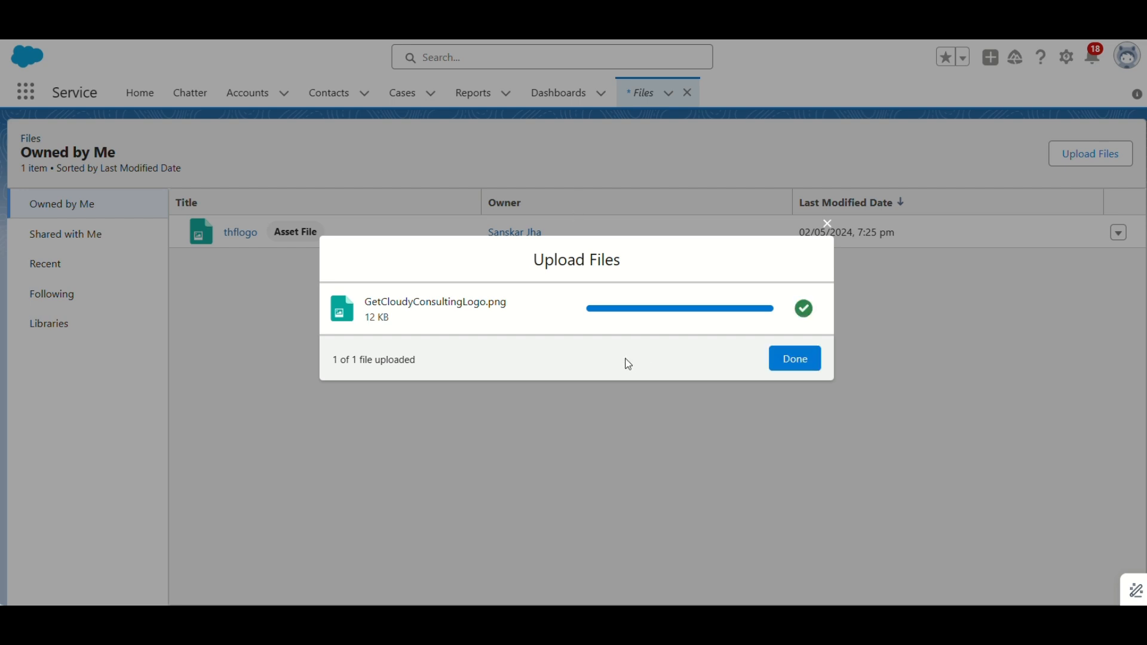
pyautogui.click(799, 371)
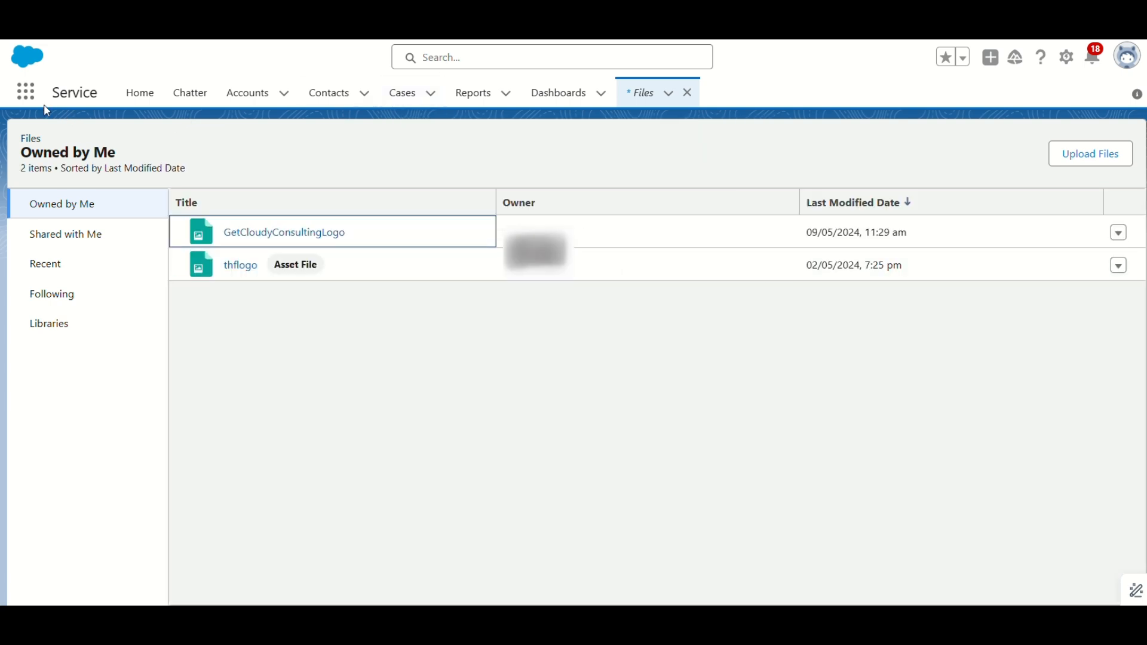
# - Start a new enhanced letterhead and name it General Customer Support
pyautogui.click(25, 101)
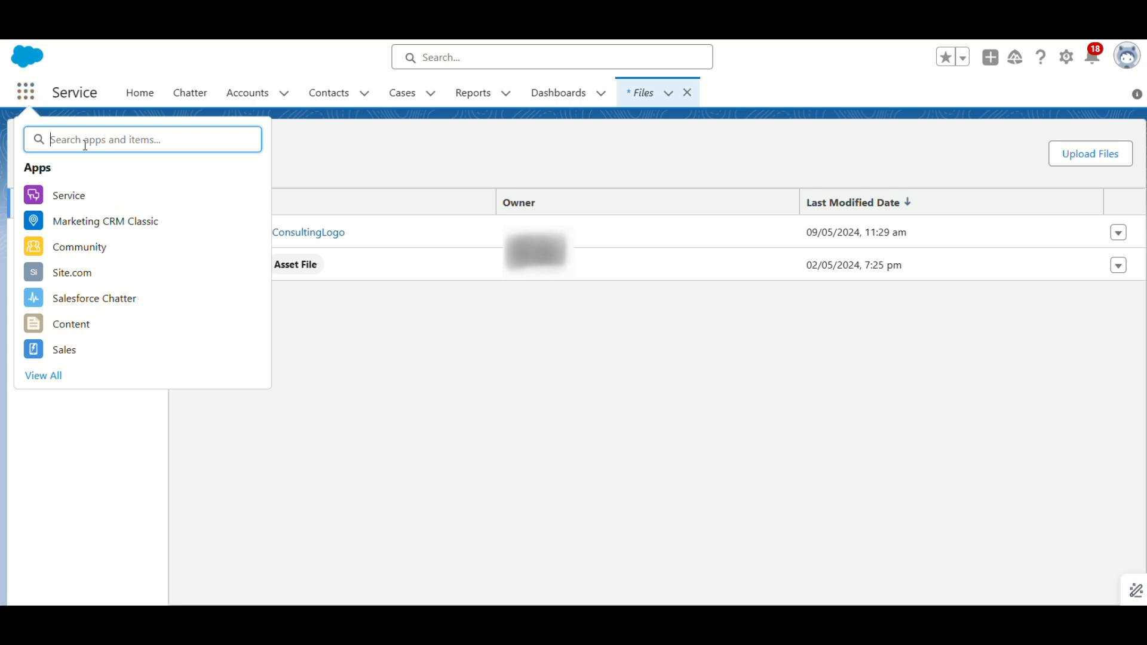
pyautogui.write('Letterheads')
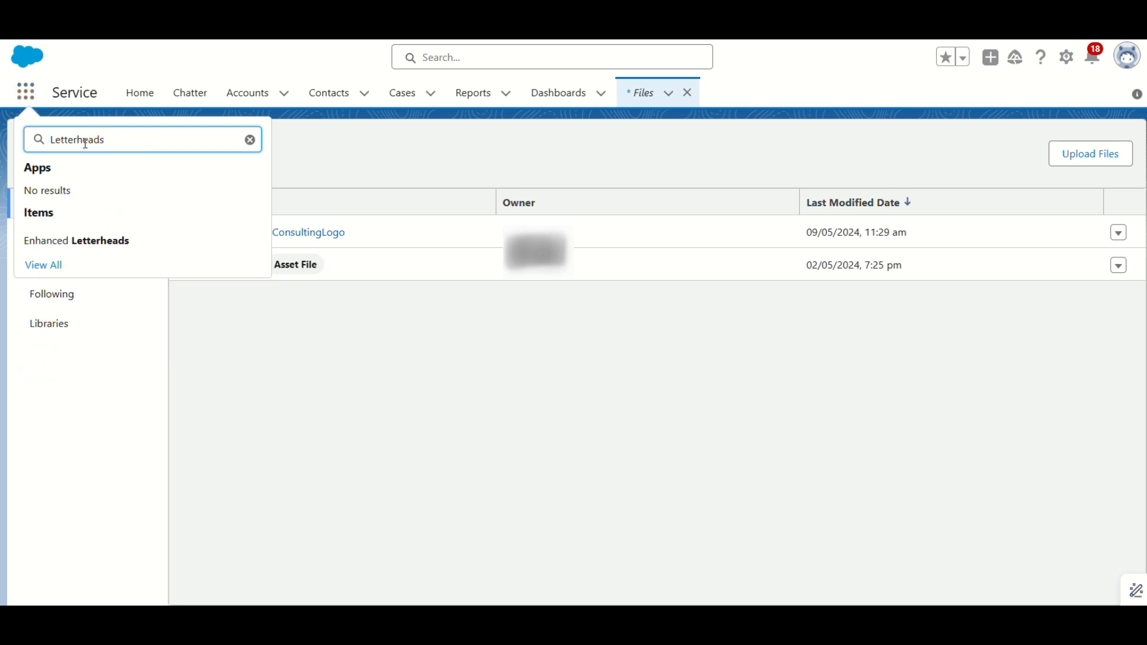
pyautogui.click(120, 243)
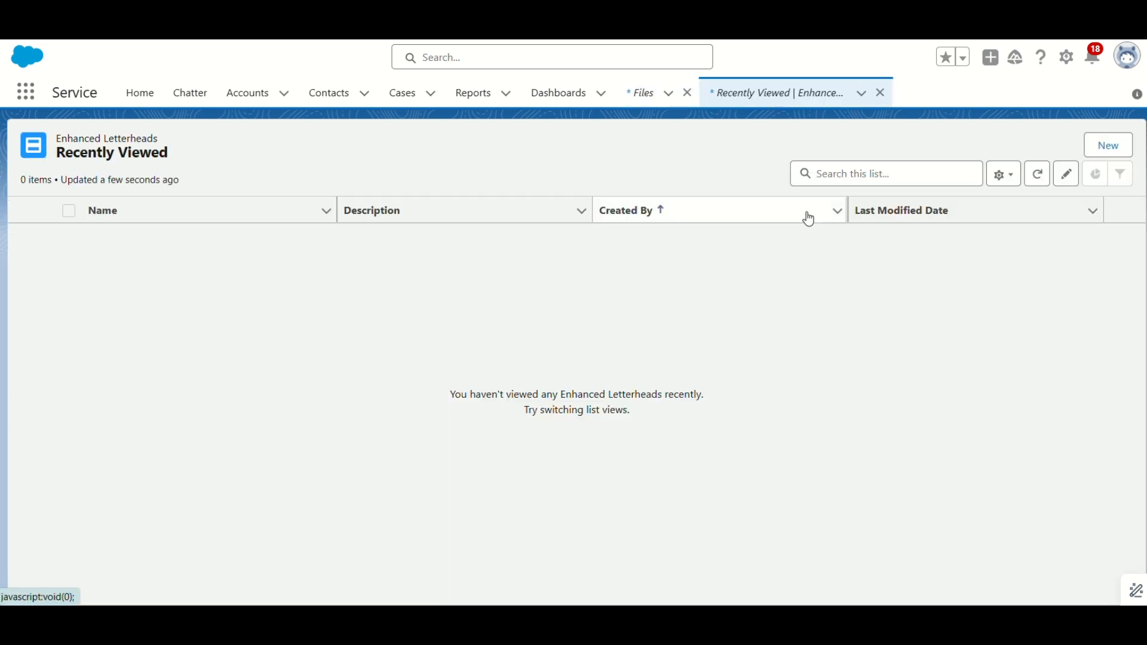
pyautogui.click(1112, 147)
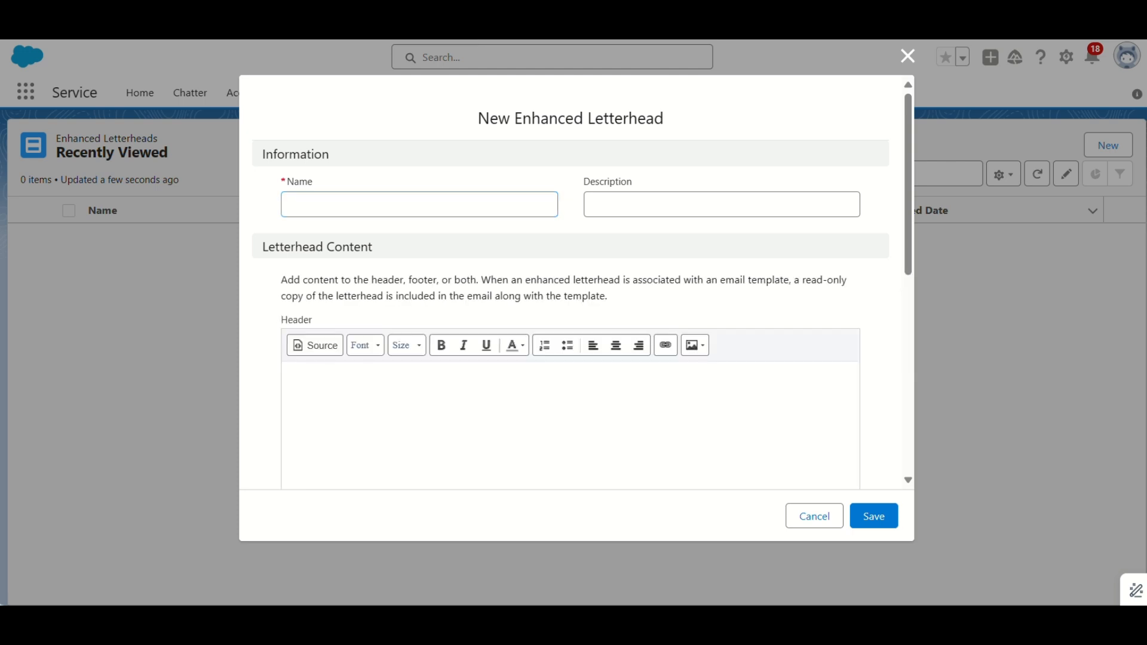
pyautogui.write('General Customer Support')
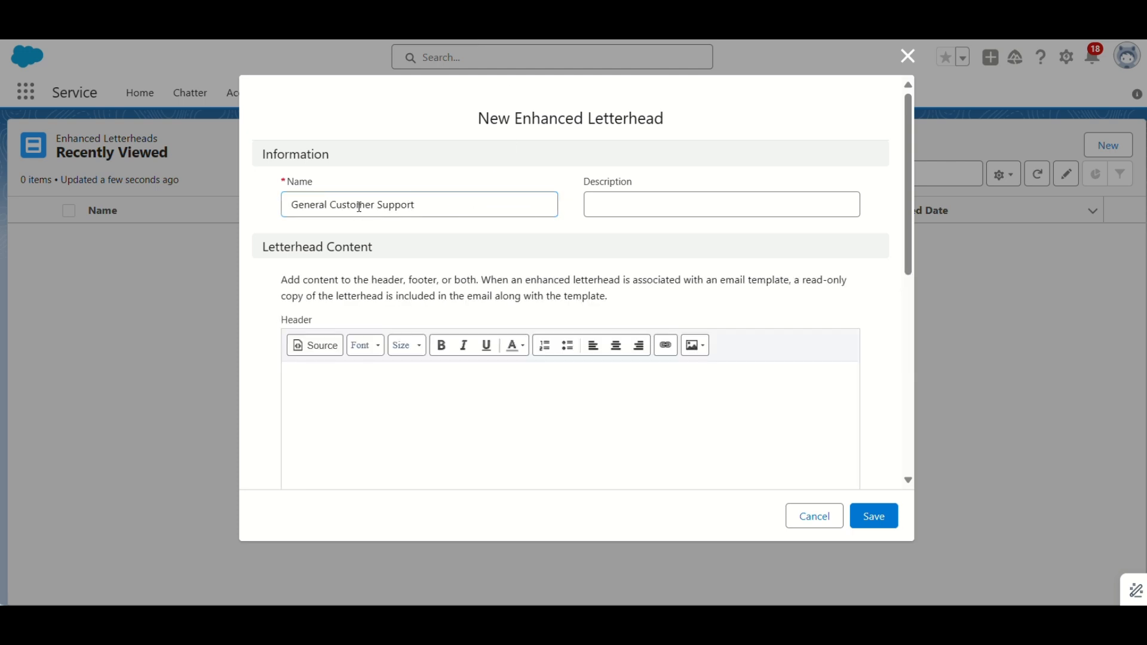
# - Set the letterhead's description to "Use this letterhead for all public facing communications if no specific Customer Support letterhead exists", copied from the Trailhead instructions
pyautogui.click(66, 46)
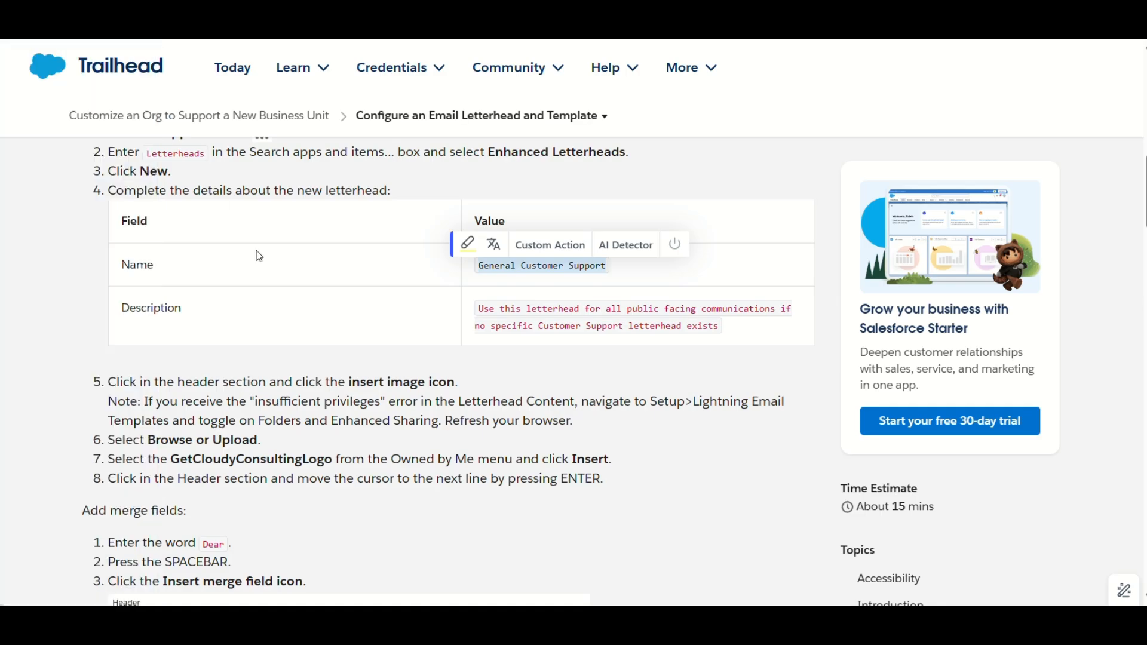
pyautogui.moveTo(724, 329); pyautogui.dragTo(467, 310)
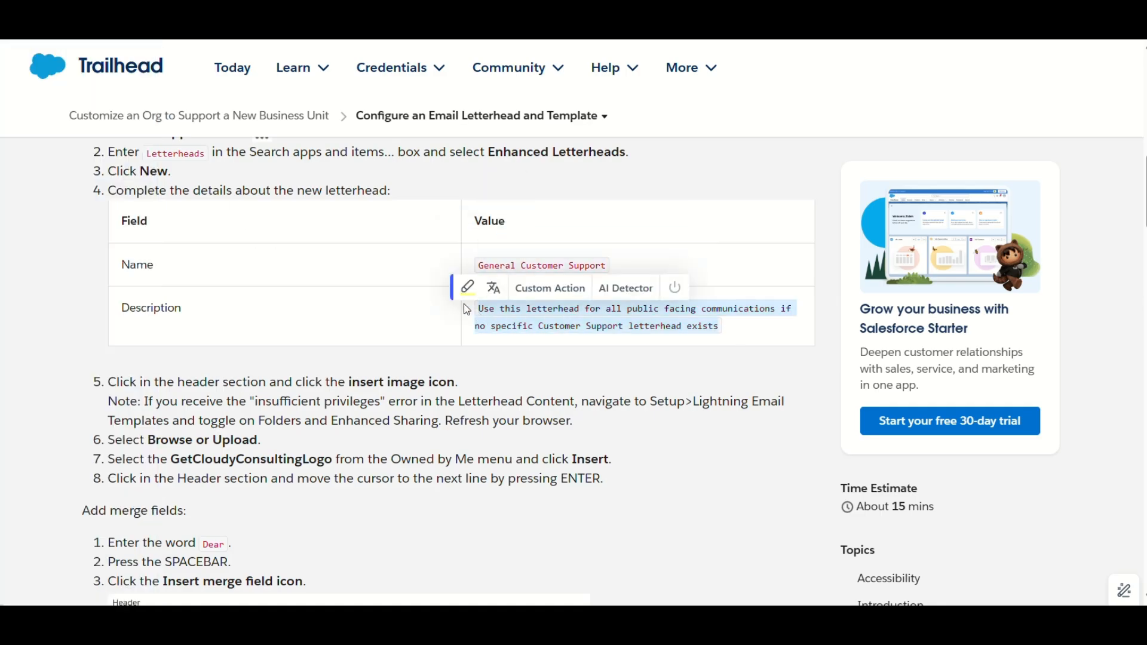
pyautogui.click(66, 112)
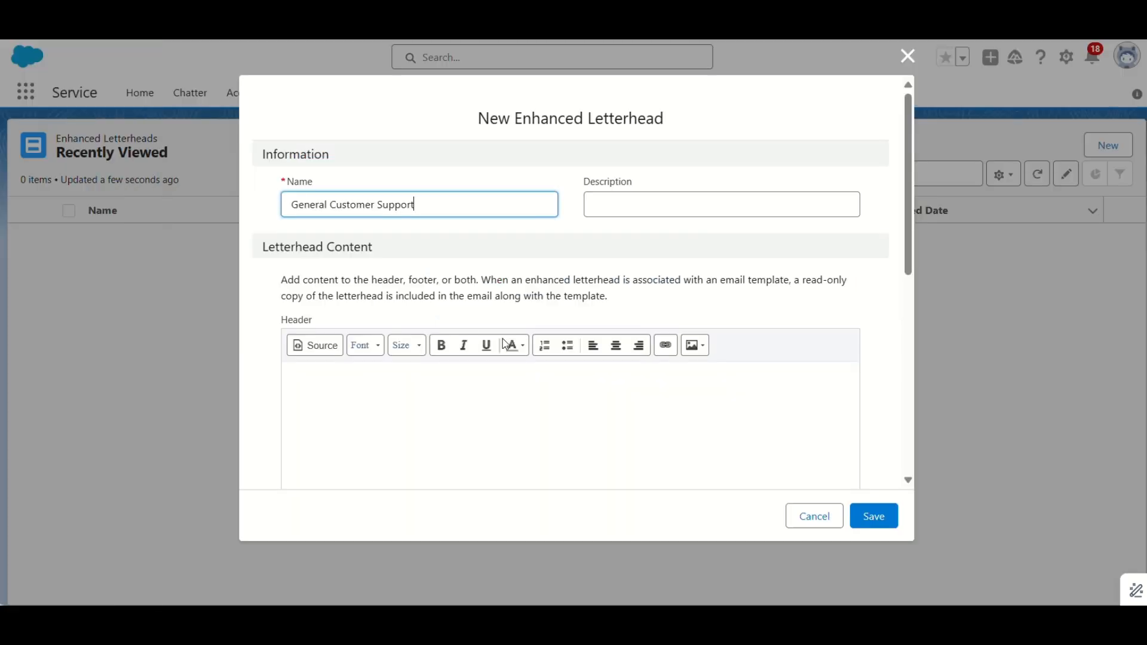
pyautogui.click(648, 204)
pyautogui.hotkey('ctrl', 'v')
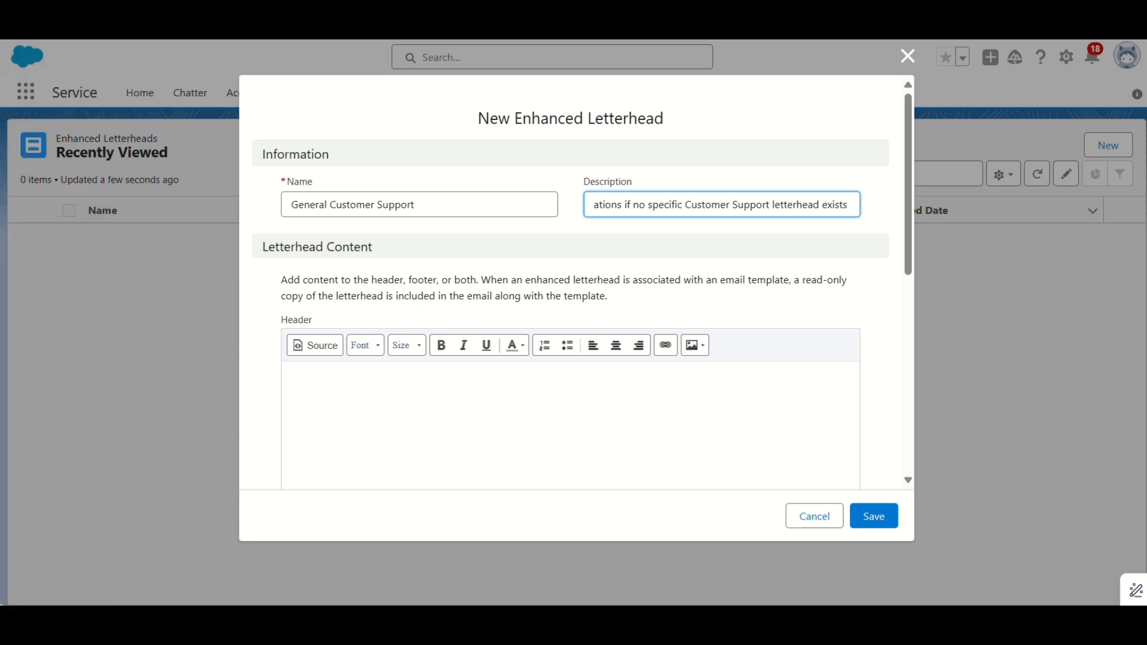
# - Following the Trailhead instructions, insert the uploaded GetCloudyConsultingLogo image into the letterhead's header
pyautogui.hotkey('ctrl', 'Tab')
pyautogui.scroll(-2, 235, 346)
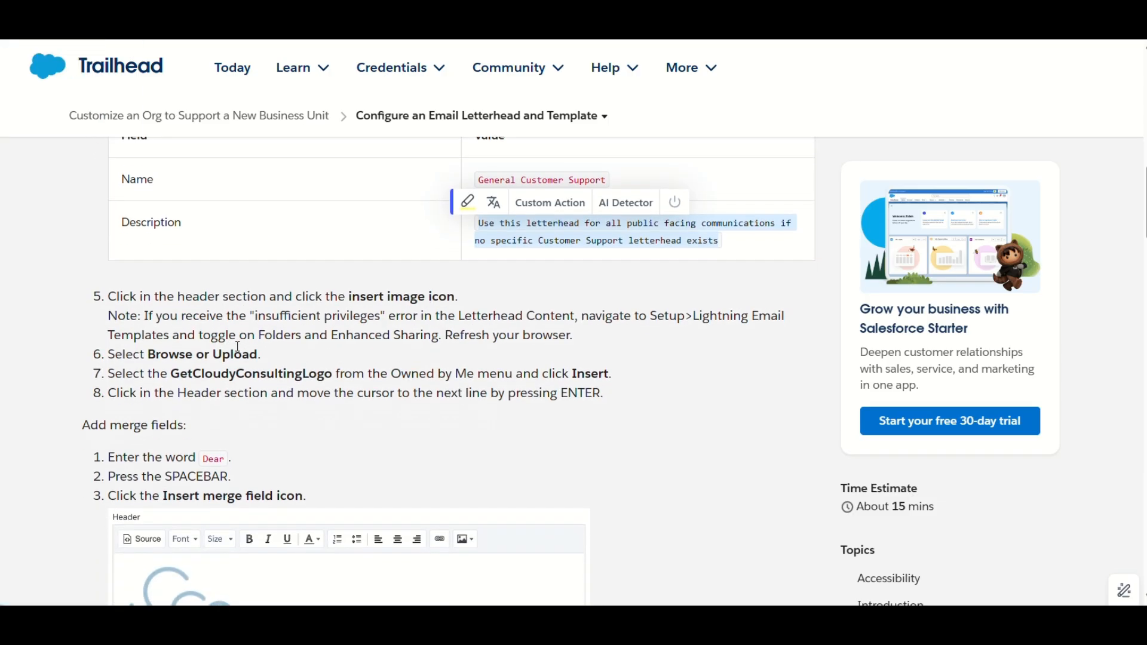
pyautogui.scroll(-1, 238, 347)
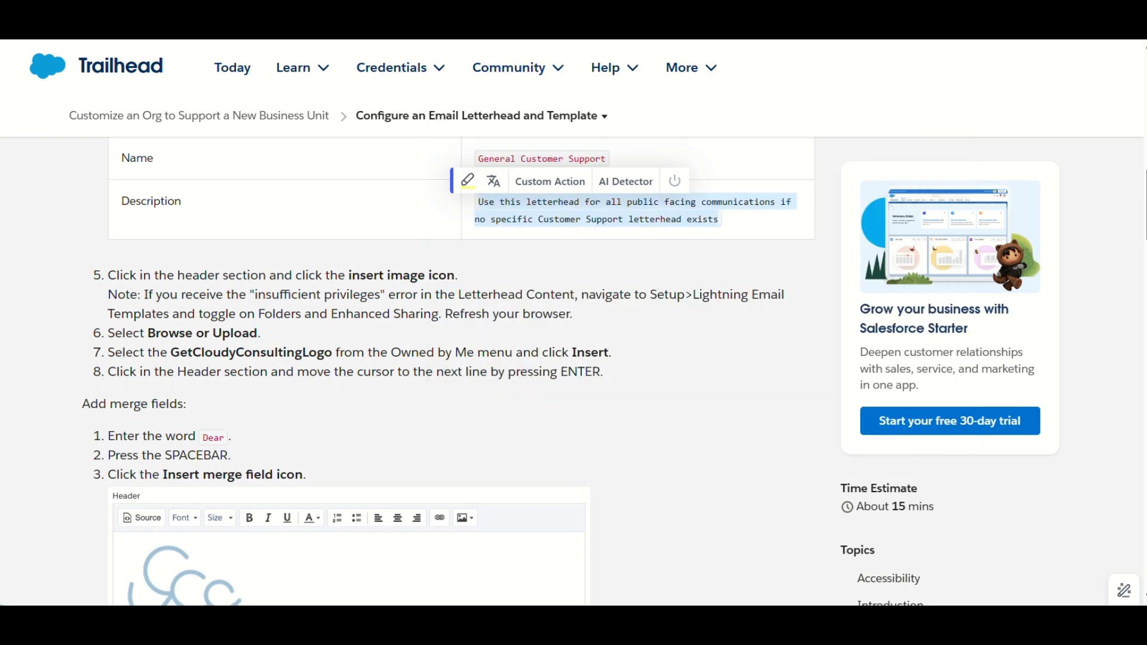
pyautogui.hotkey('ctrl', 'Tab')
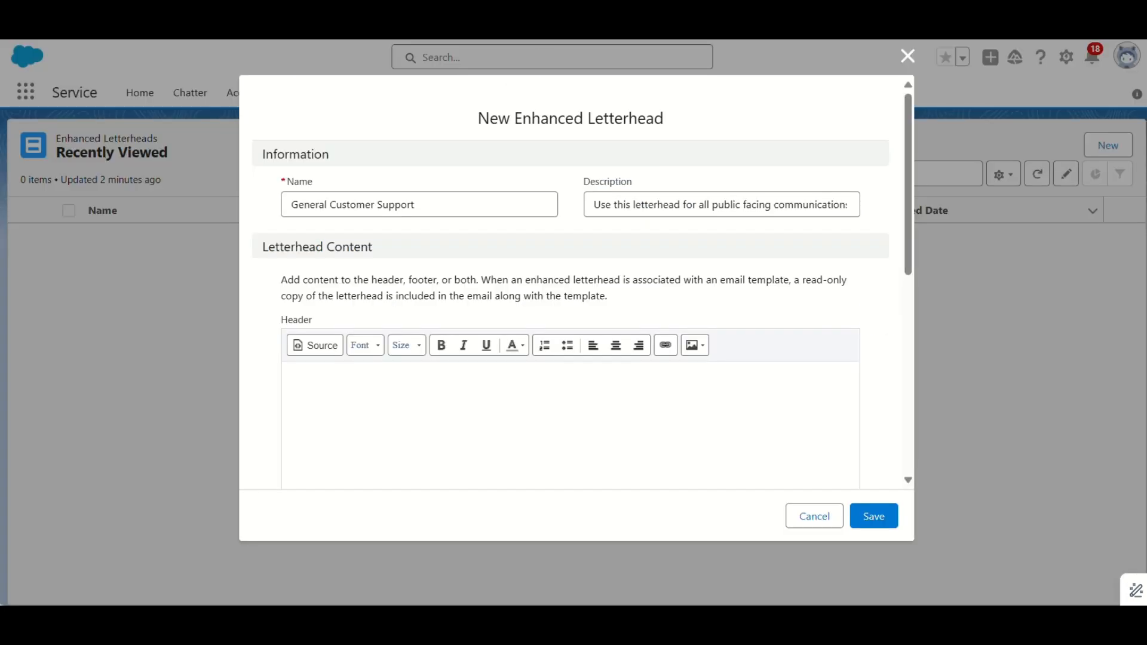
pyautogui.click(697, 348)
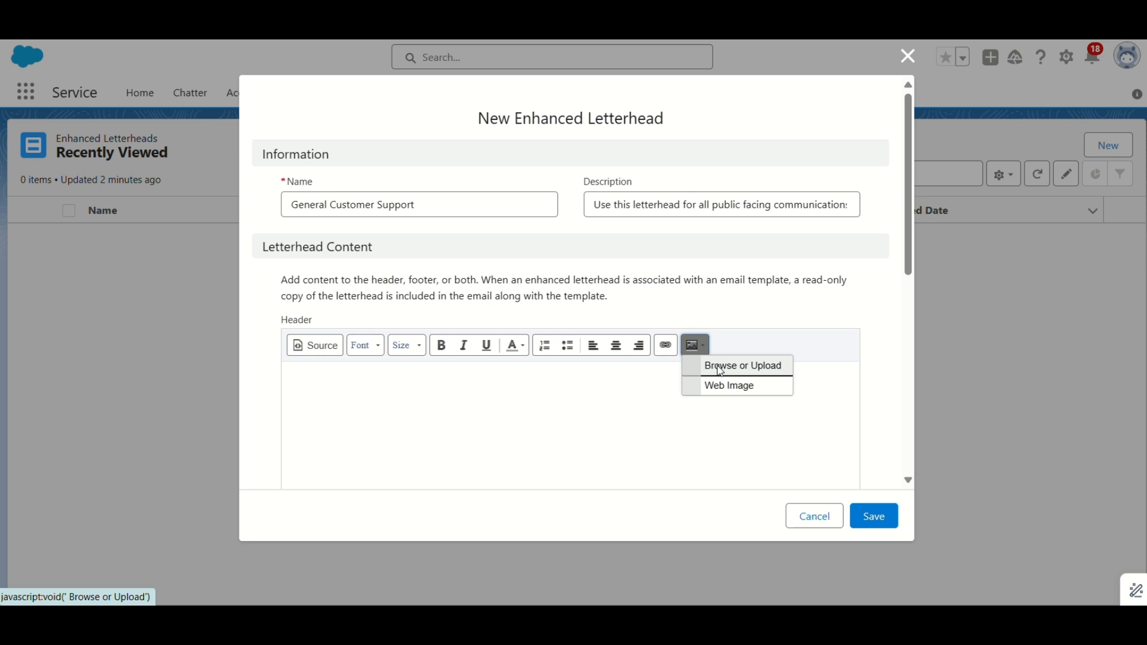
pyautogui.click(720, 371)
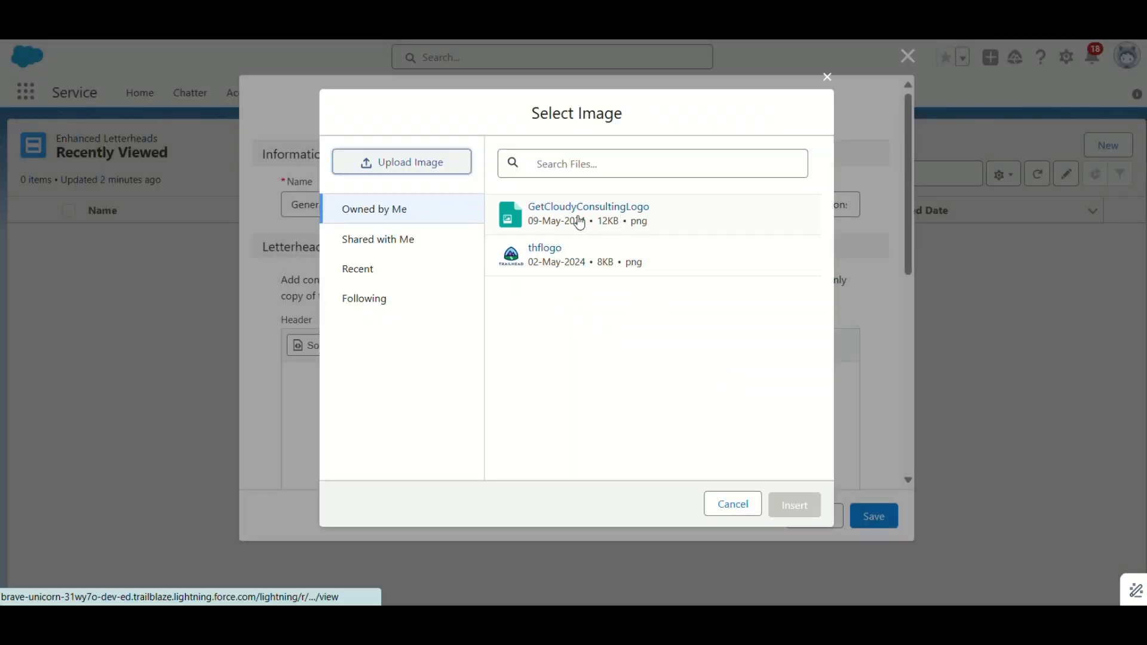
pyautogui.click(580, 223)
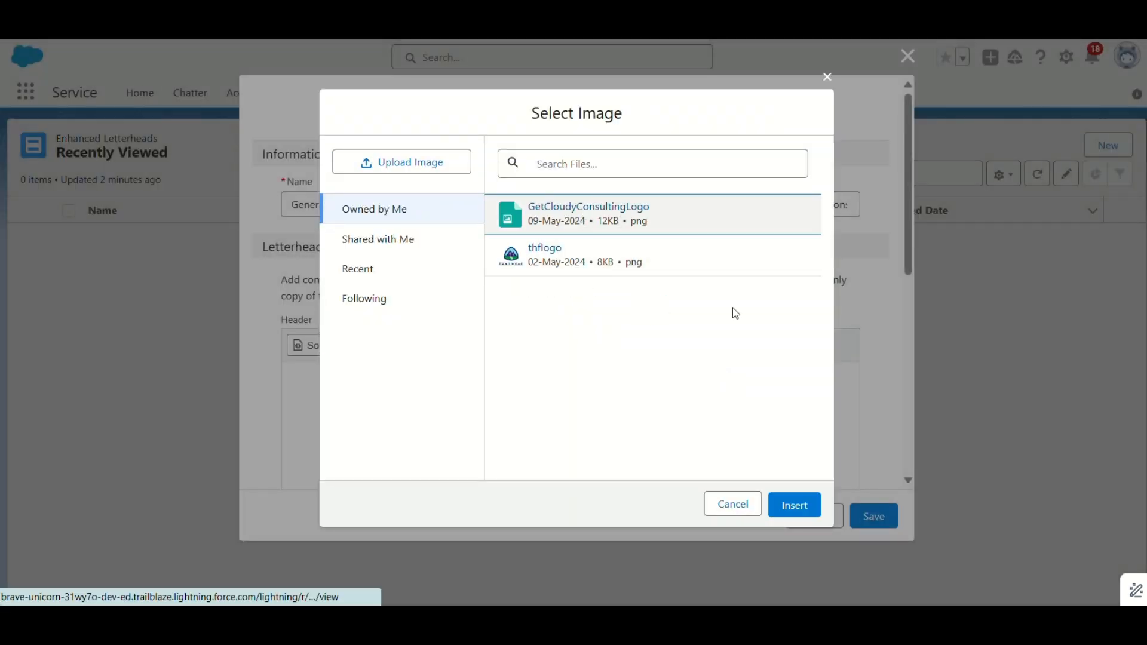
pyautogui.click(794, 506)
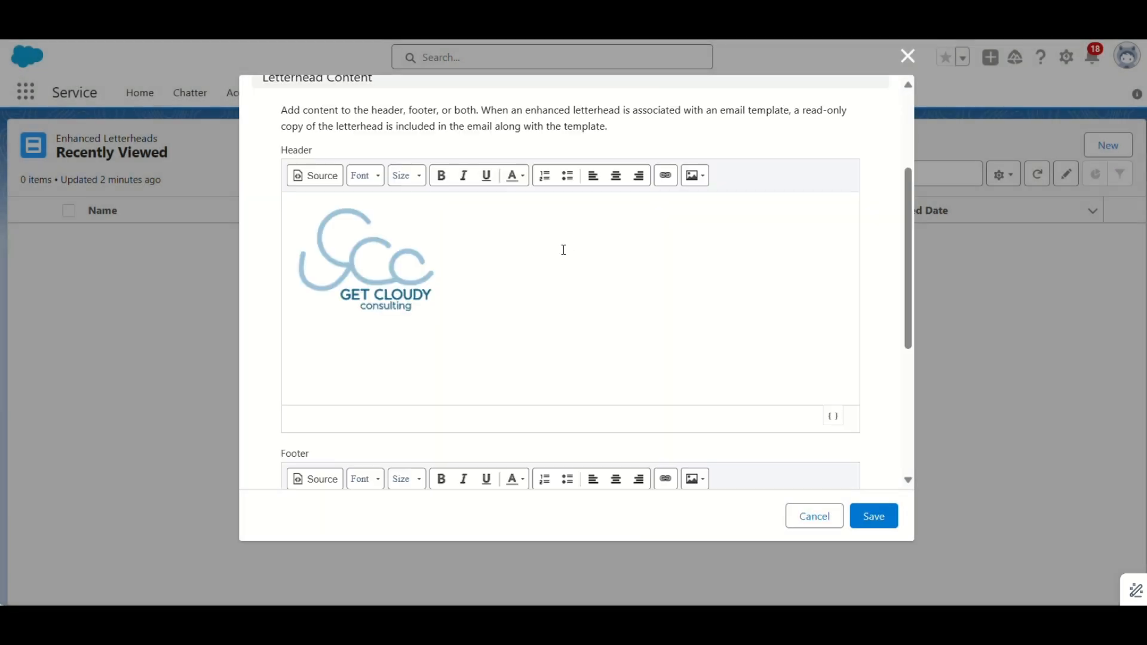
# - Check the merge field instructions on Trailhead and enter the greeting "Dear" on the line below the header logo
pyautogui.click(78, 50)
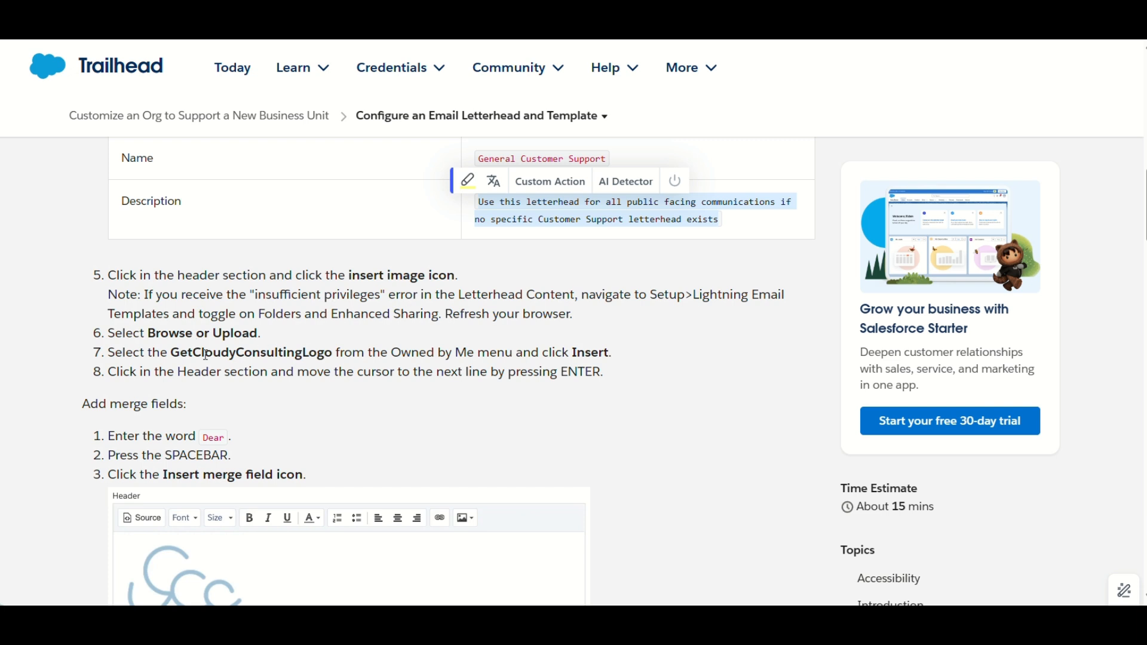
pyautogui.scroll(-3, 267, 410)
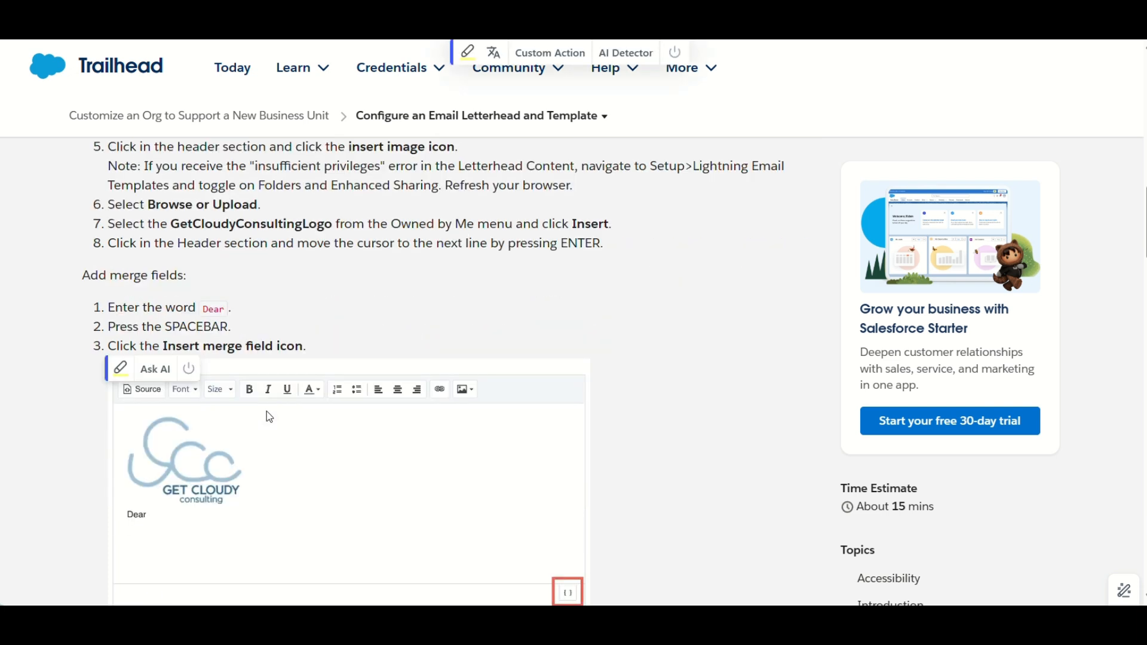
pyautogui.doubleClick(215, 308)
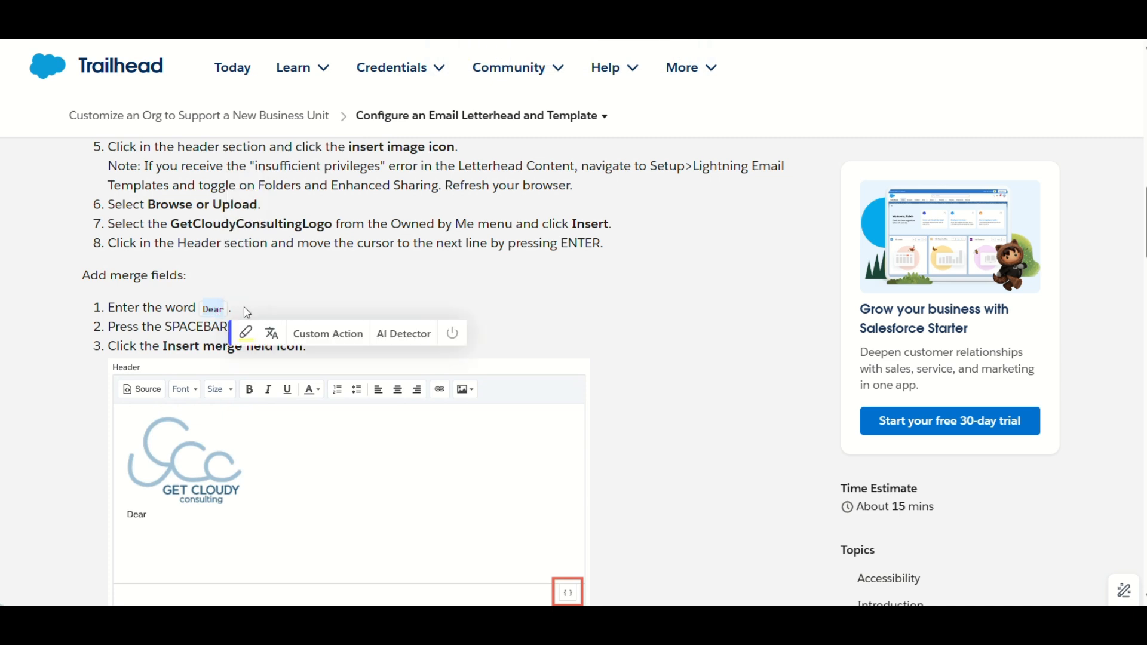
pyautogui.scroll(-2, 207, 412)
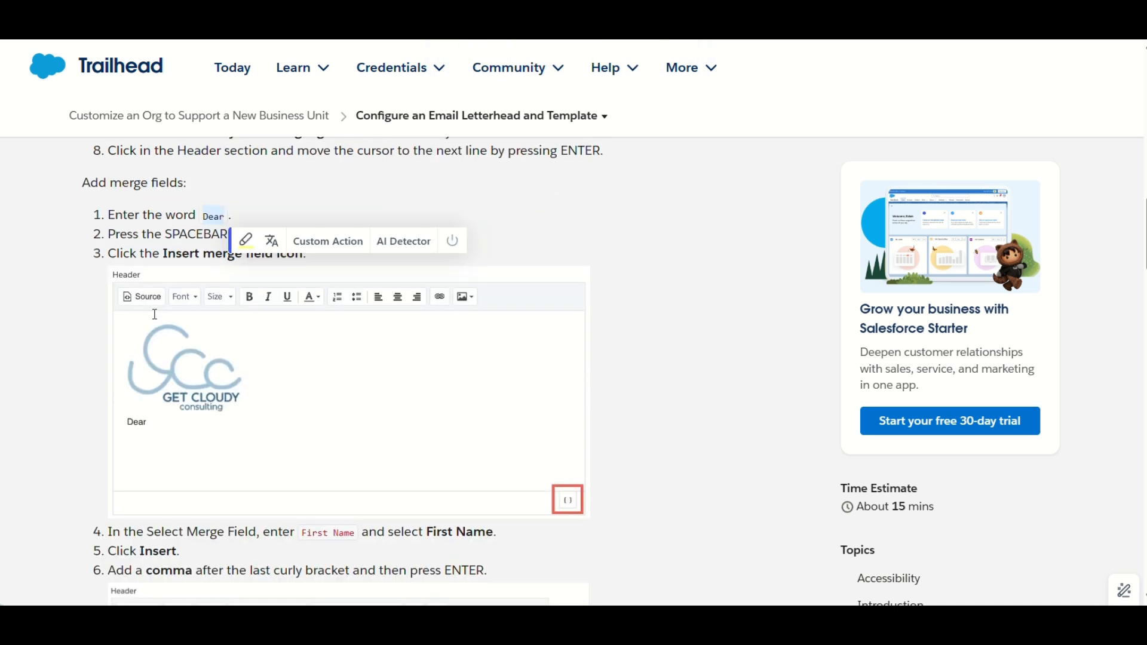
pyautogui.scroll(-1, 162, 396)
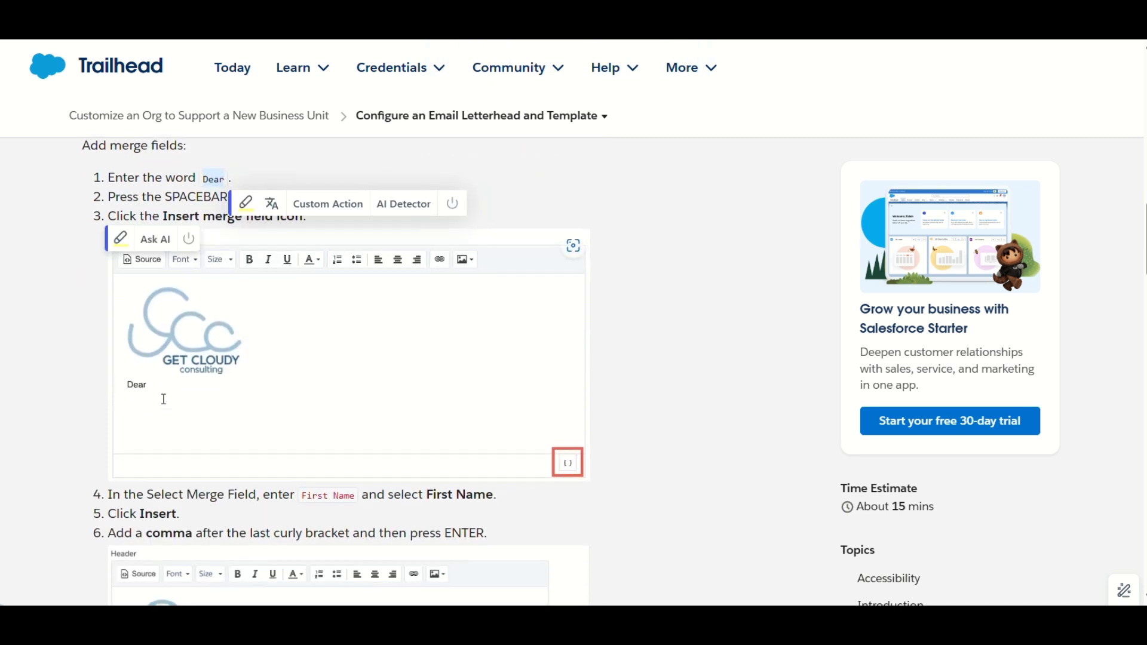
pyautogui.click(96, 329)
pyautogui.click(2, 88)
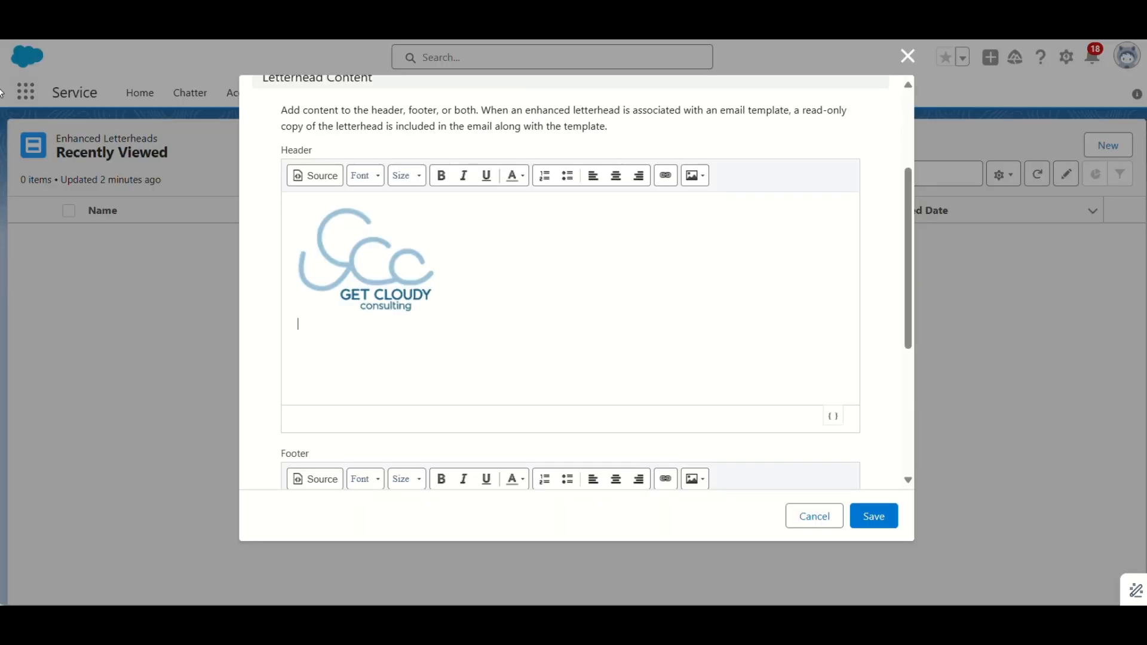
pyautogui.write('Dear')
# - Insert the recipient's First Name merge field after "Dear" in the letterhead header, add a comma, and save the letterhead
pyautogui.click(834, 417)
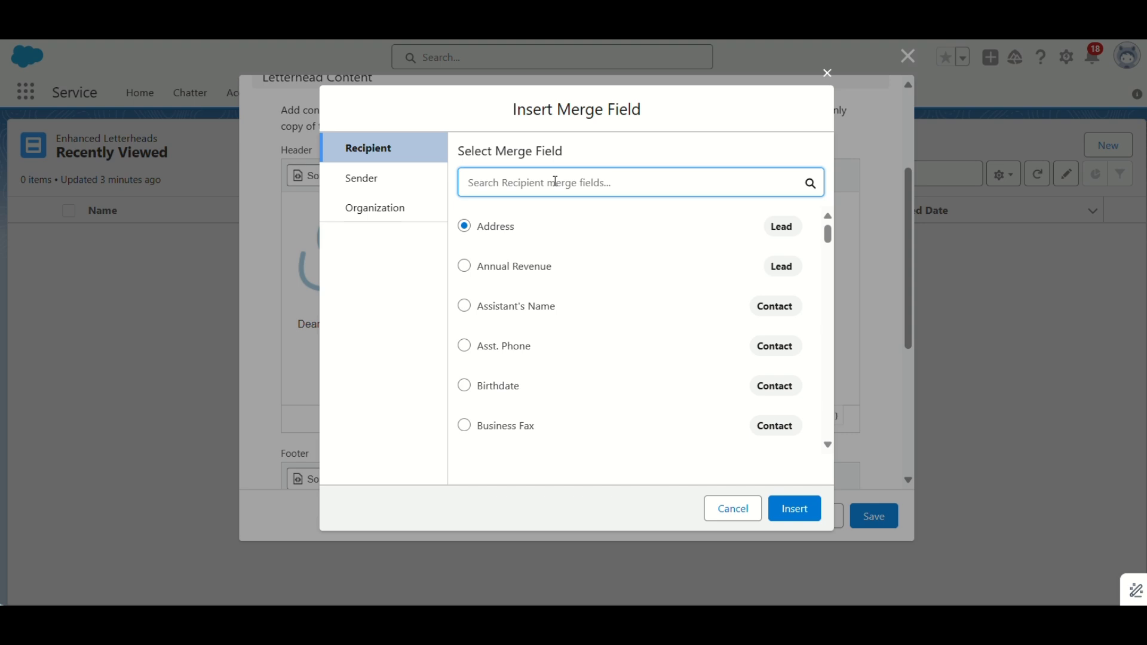
pyautogui.write('first')
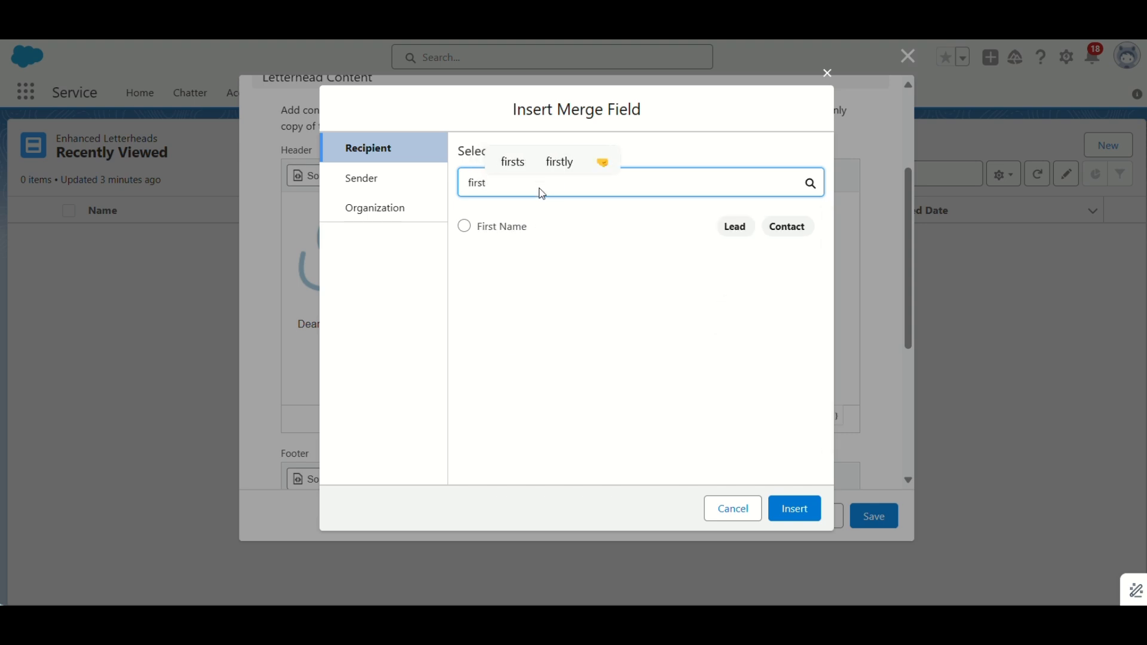
pyautogui.click(465, 226)
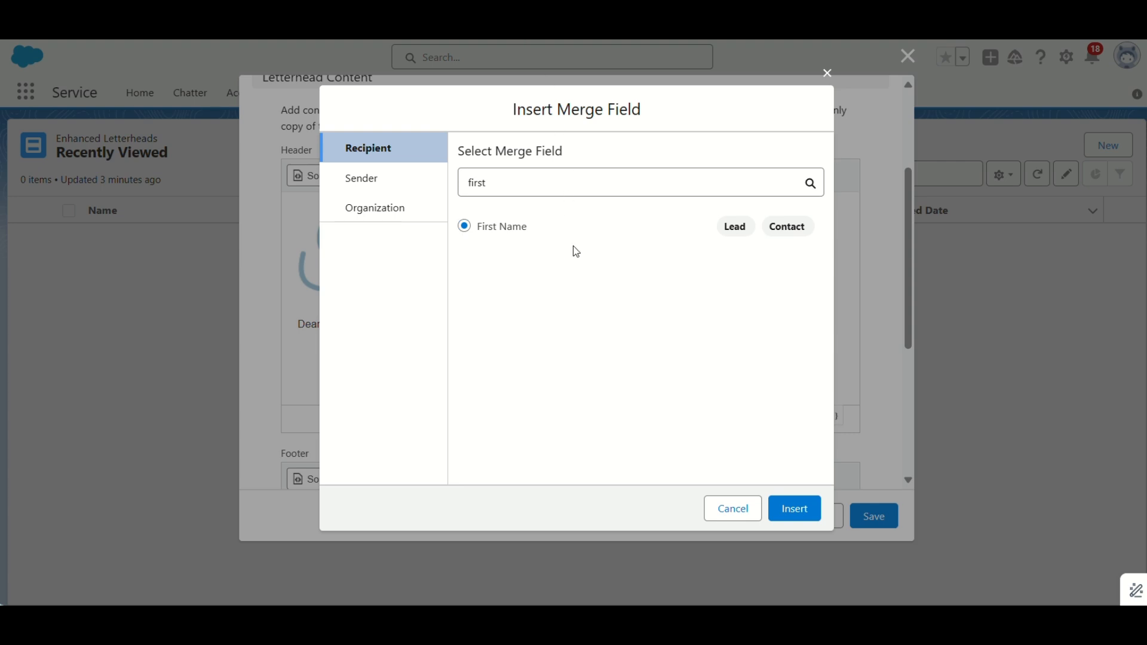
pyautogui.click(801, 512)
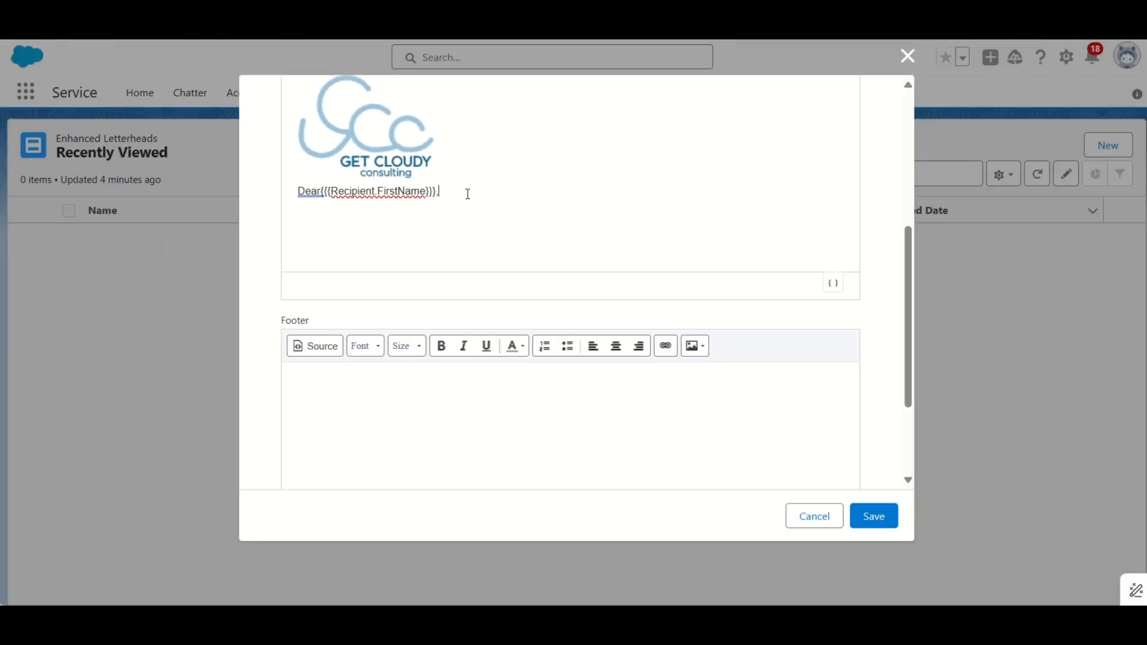
pyautogui.click(877, 525)
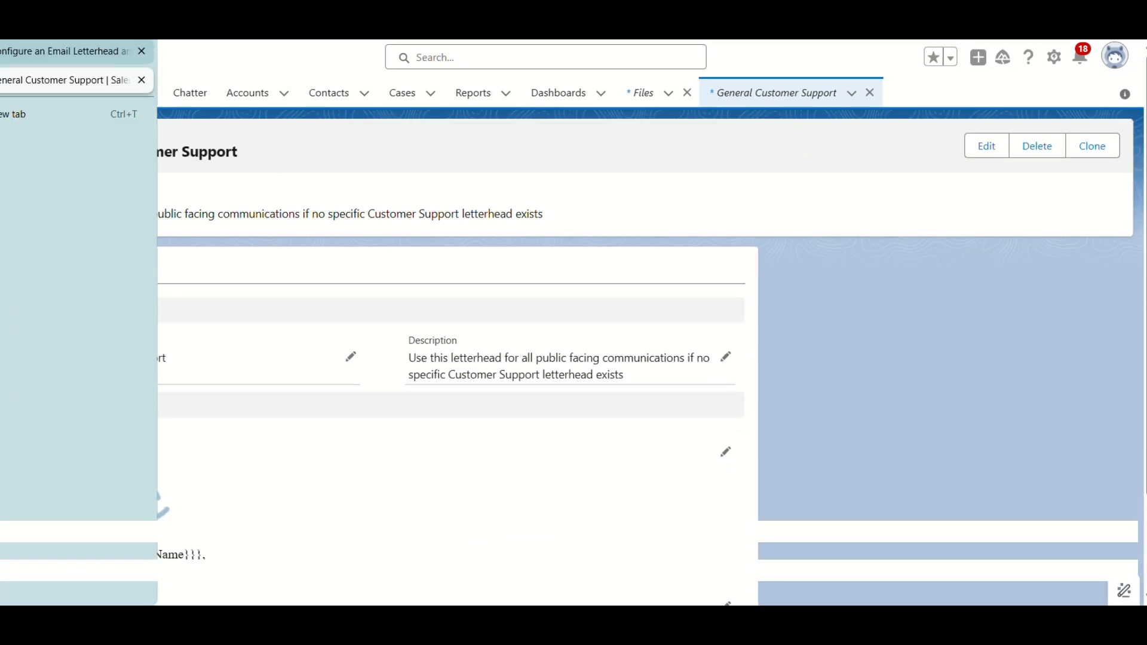
# - Copy "Email Templates" from the next Trailhead section and use it to find and open the Email Templates list in Salesforce
pyautogui.click(66, 46)
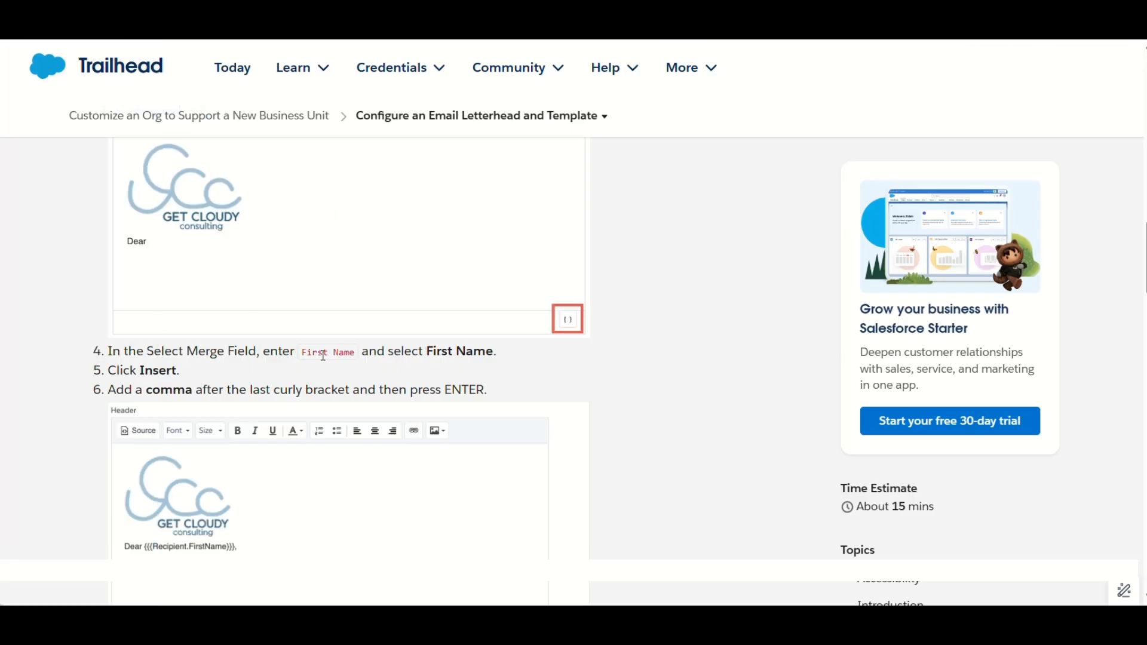
pyautogui.scroll(-8, 323, 356)
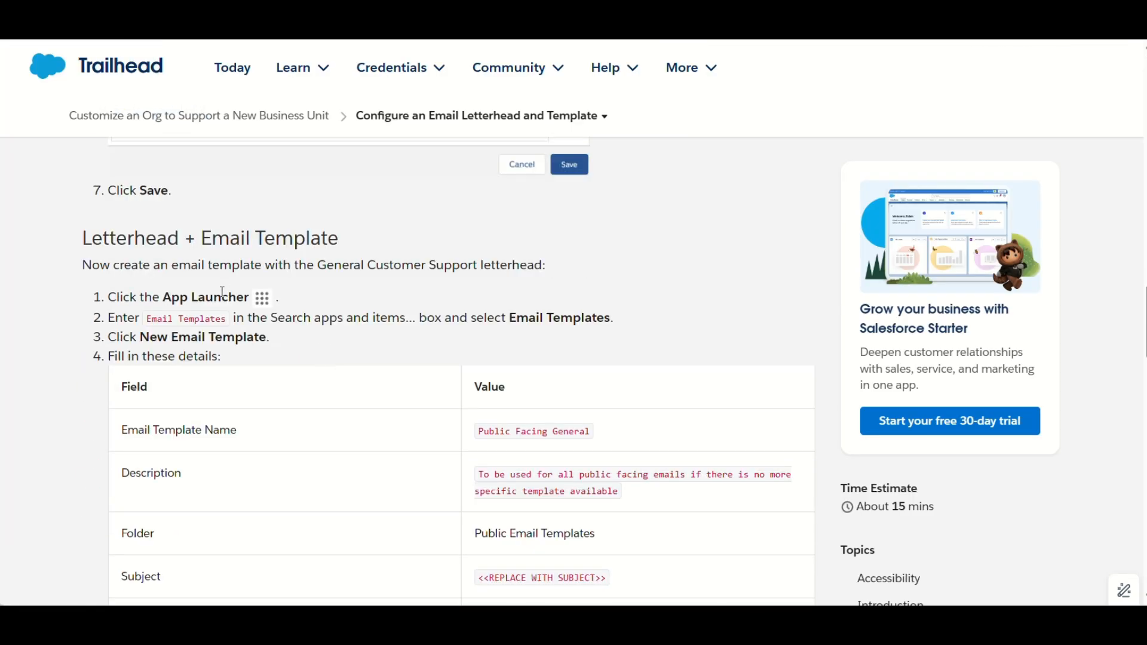
pyautogui.moveTo(227, 323); pyautogui.dragTo(148, 323)
pyautogui.hotkey('ctrl', 'c')
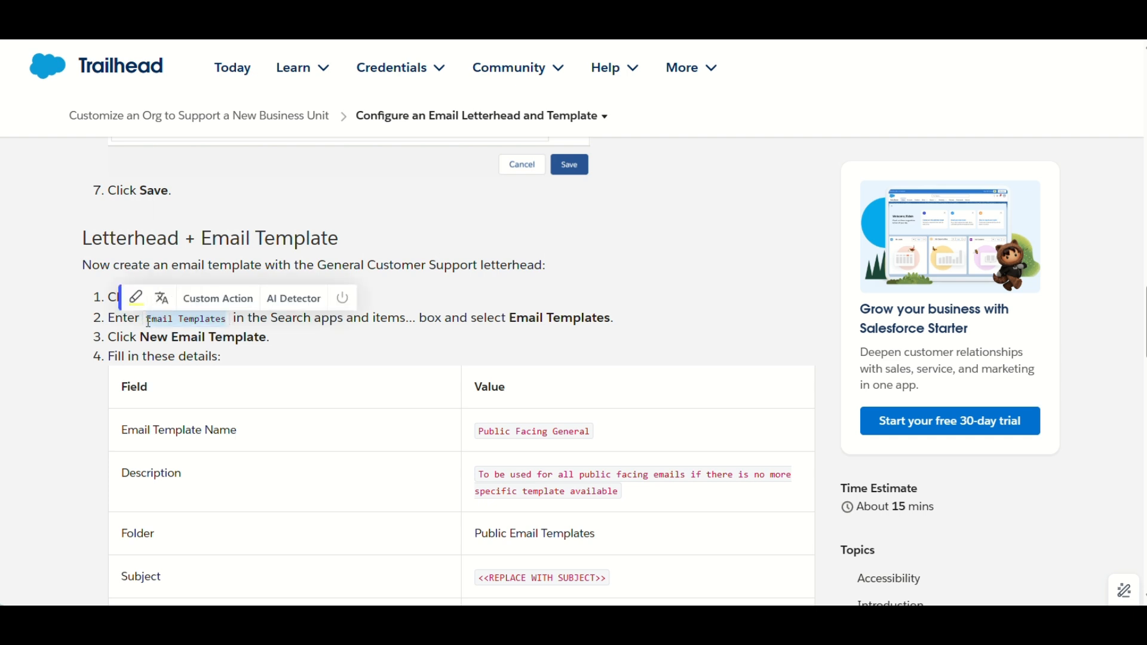
pyautogui.hotkey('alt', 'Tab')
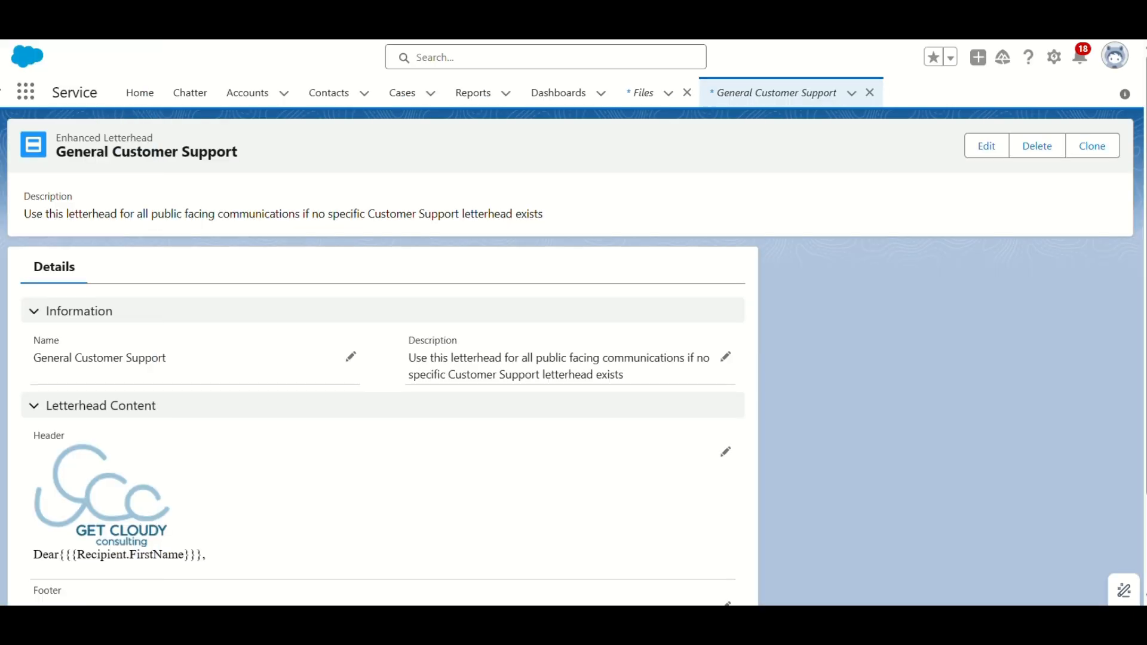
pyautogui.click(35, 105)
pyautogui.click(106, 139)
pyautogui.hotkey('ctrl', 'v')
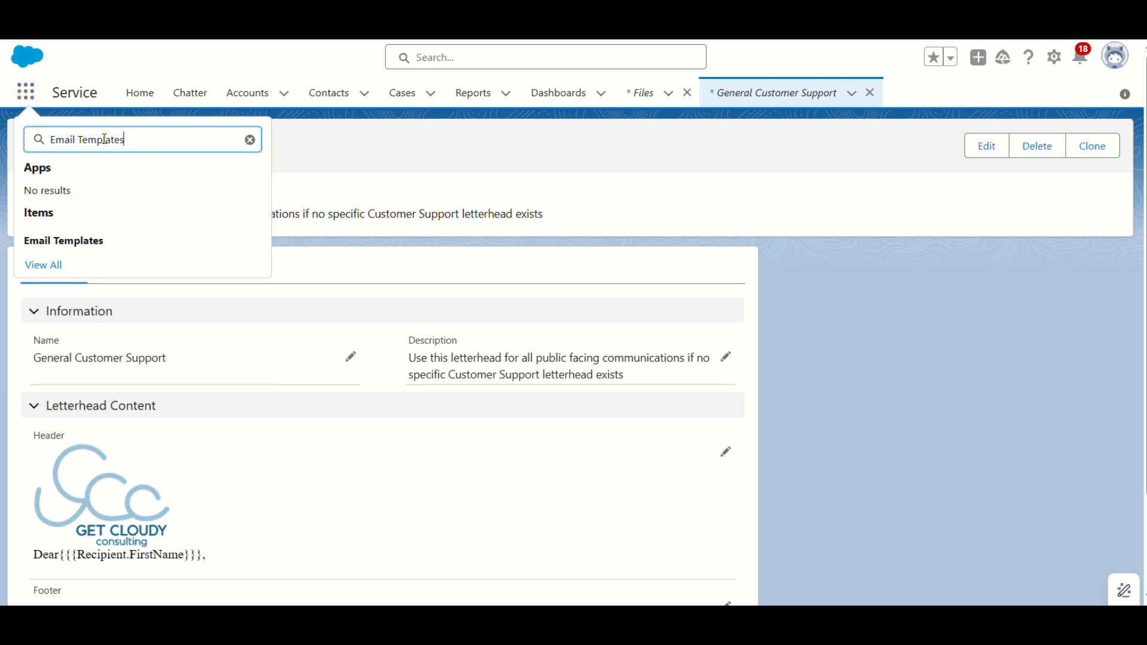
pyautogui.click(74, 241)
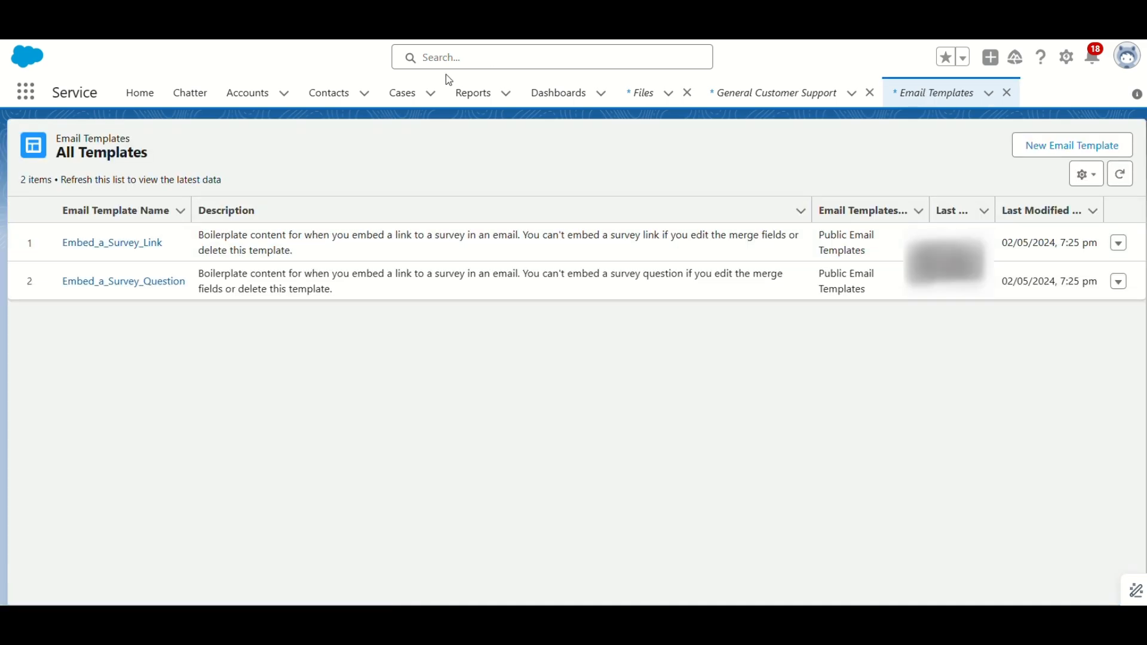
# - Check the email template field values on Trailhead and start a new email template in Salesforce
pyautogui.click(3, 51)
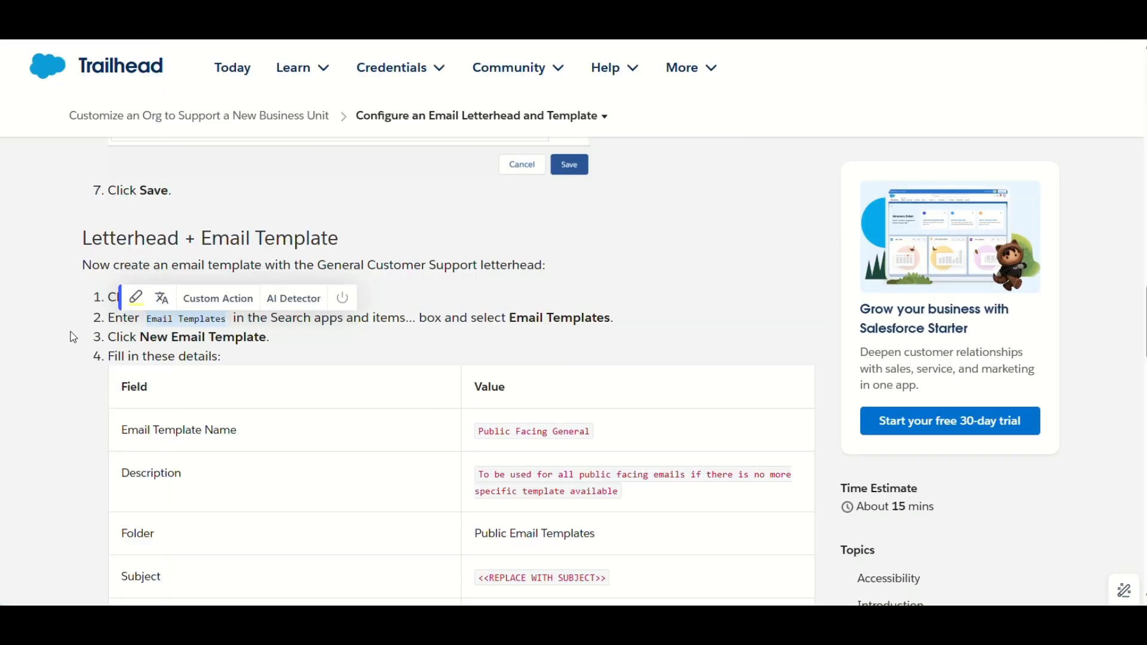
pyautogui.click(75, 338)
pyautogui.scroll(-3, 77, 341)
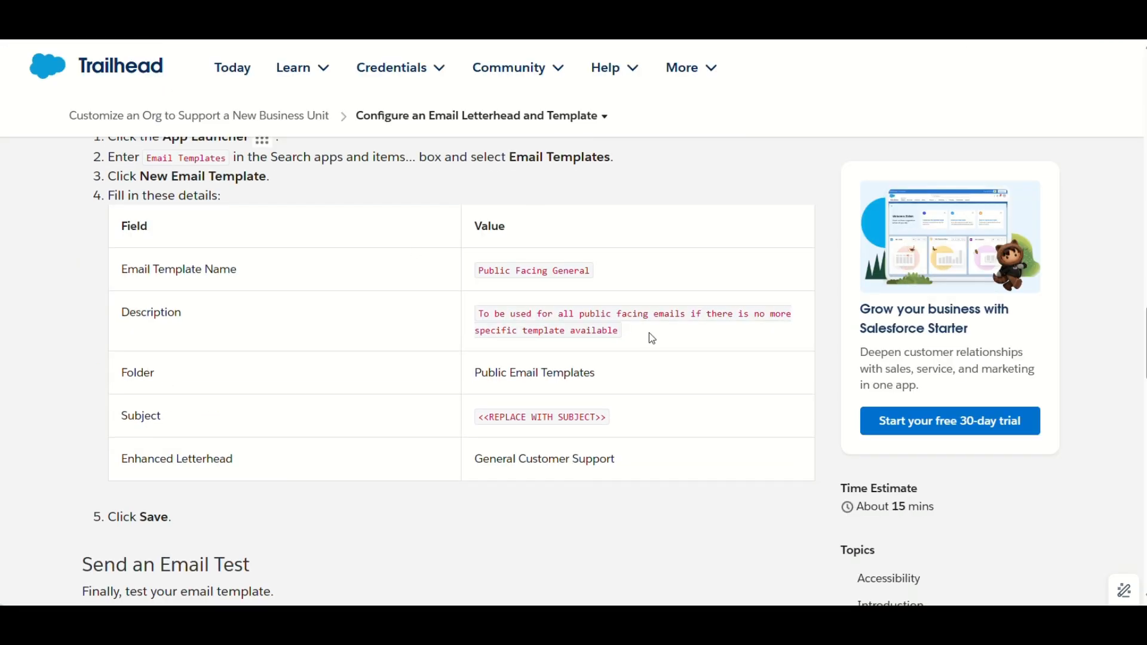
pyautogui.moveTo(6, 79)
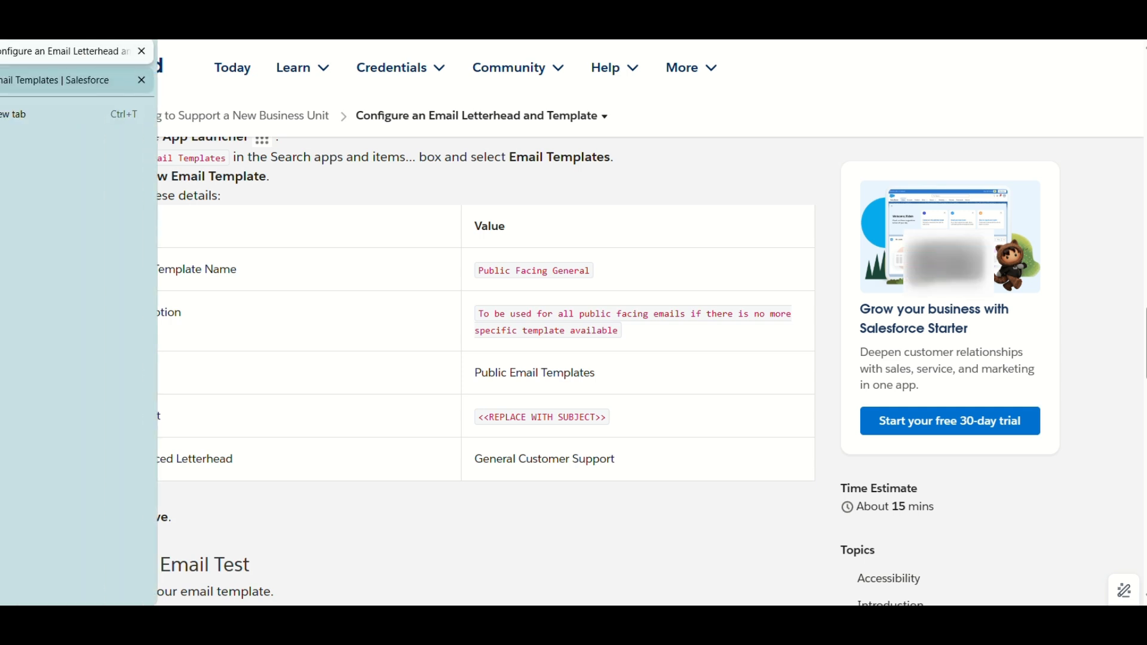
pyautogui.click(60, 79)
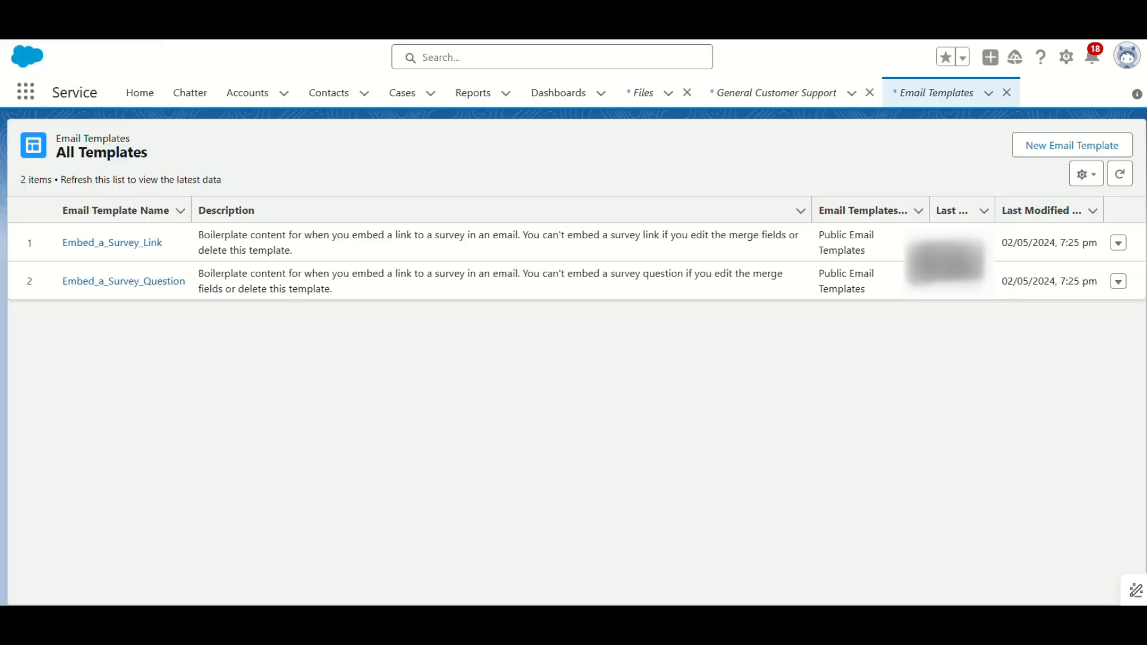
pyautogui.click(1040, 151)
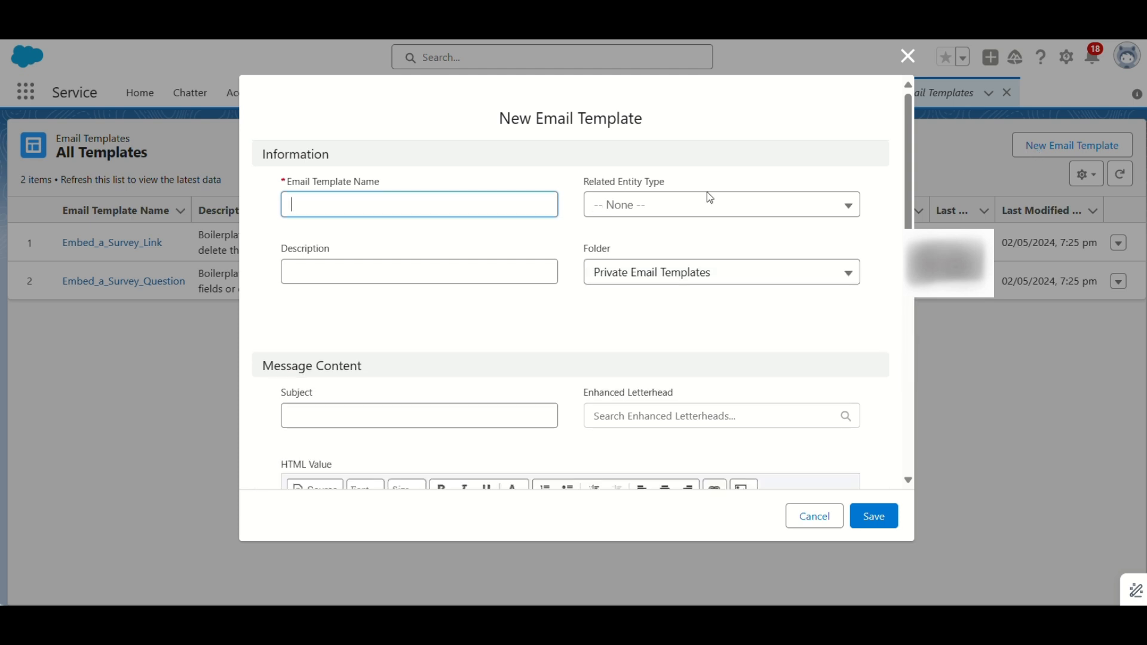
# - Name the email template "Public Facing General", copied from the Trailhead field table
pyautogui.moveTo(1, 78)
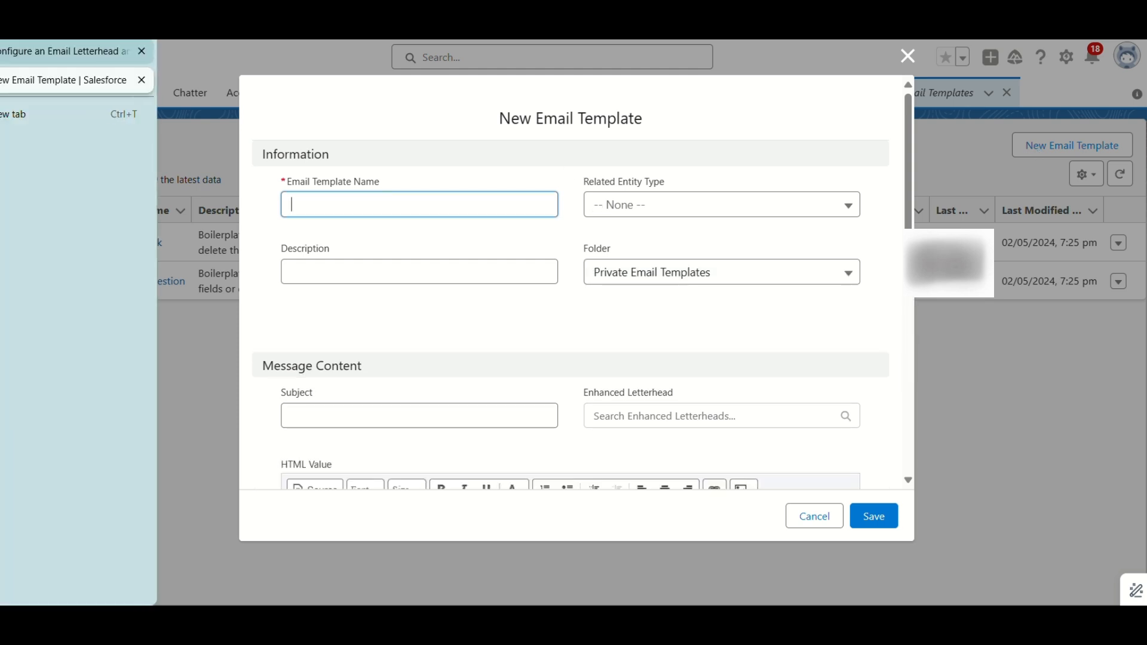
pyautogui.click(24, 51)
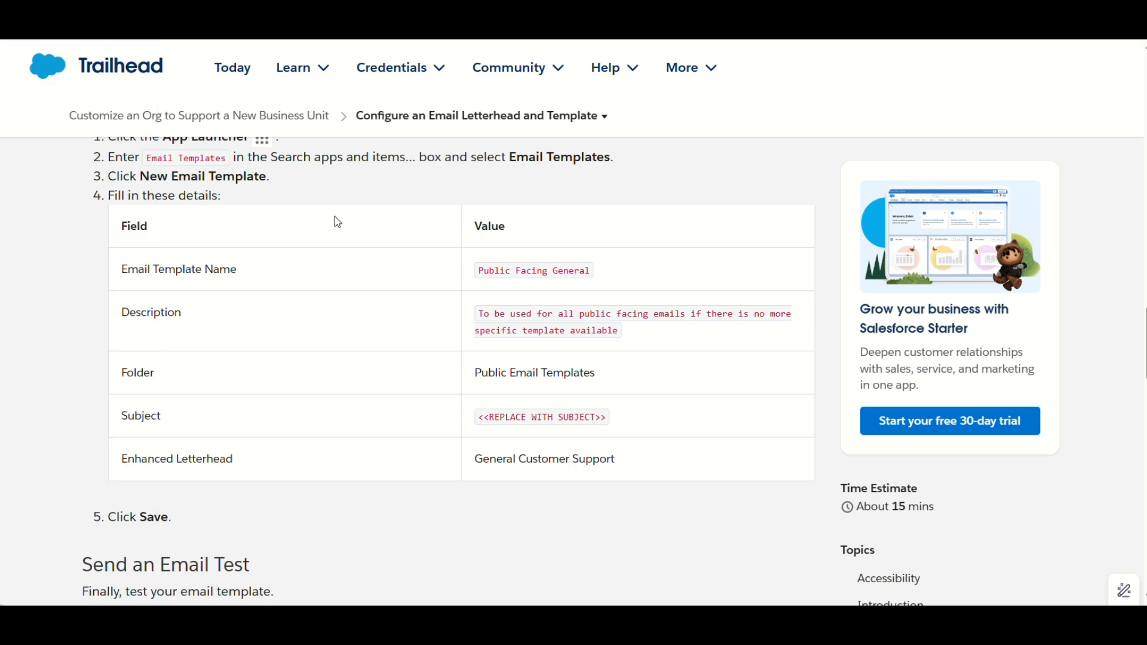
pyautogui.moveTo(476, 282); pyautogui.dragTo(468, 278)
pyautogui.hotkey('ctrl', 'c')
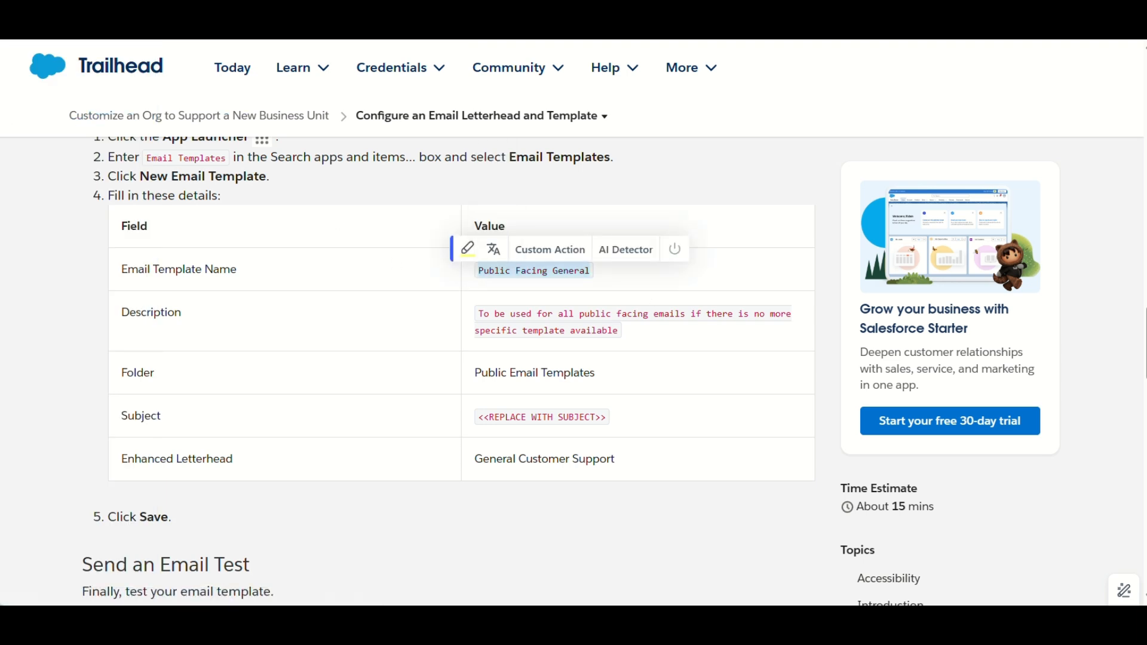
pyautogui.click(66, 80)
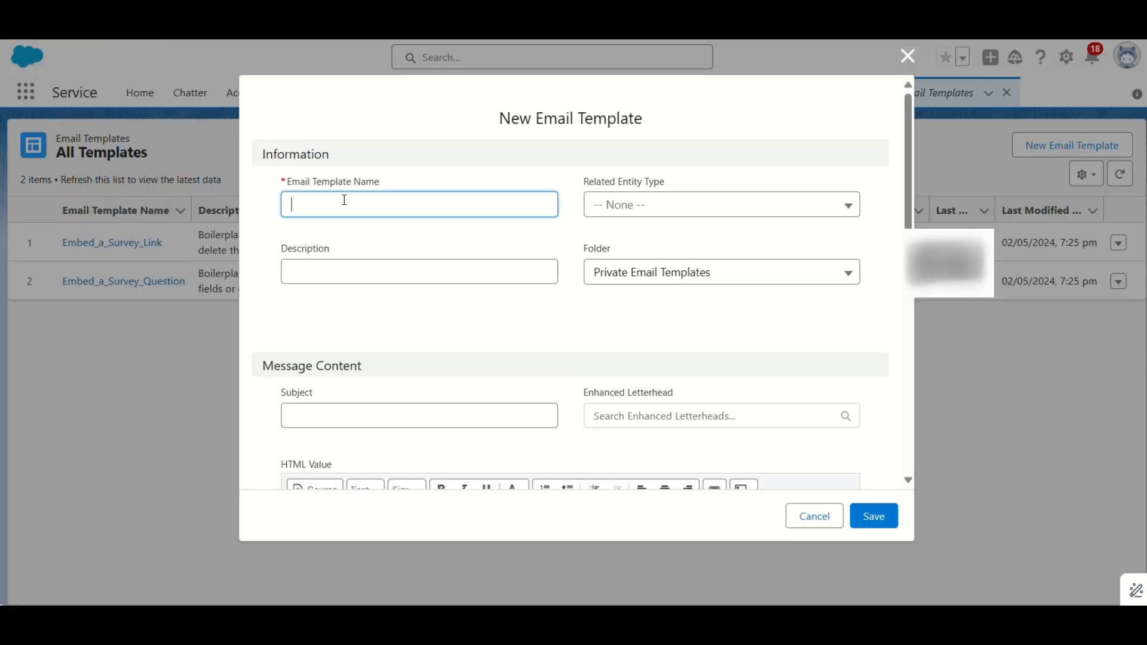
pyautogui.click(345, 204)
pyautogui.hotkey('ctrl', 'v')
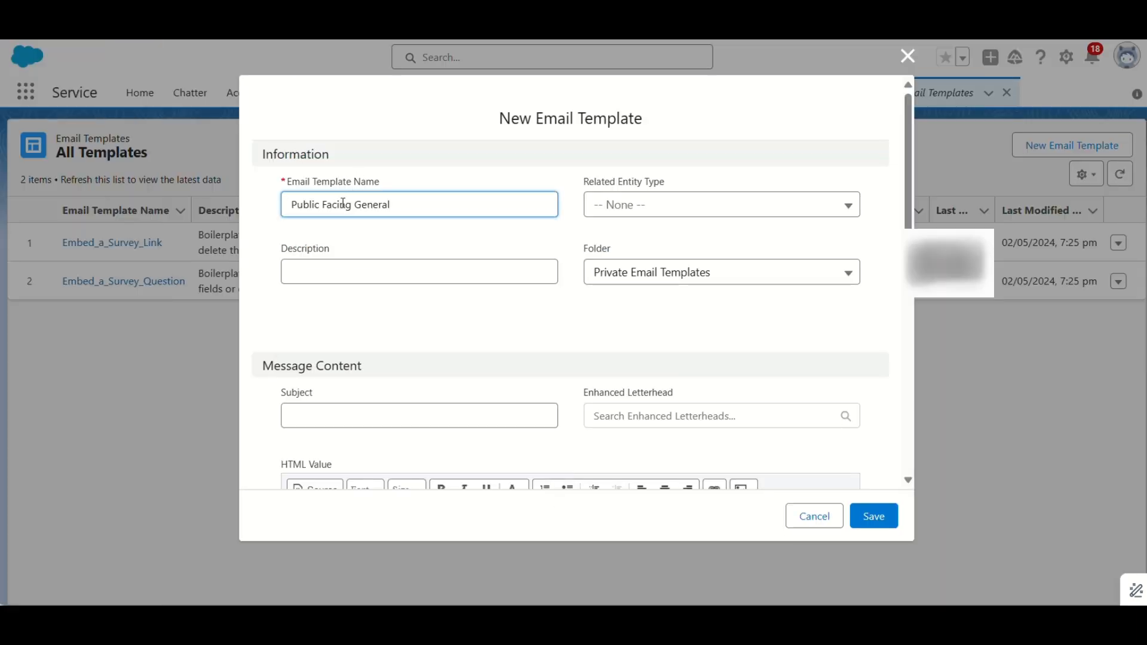
# - Set the template's description to "To be used for all public facing emails if there is no more specific template available", copied from Trailhead
pyautogui.hotkey('alt', 'Tab')
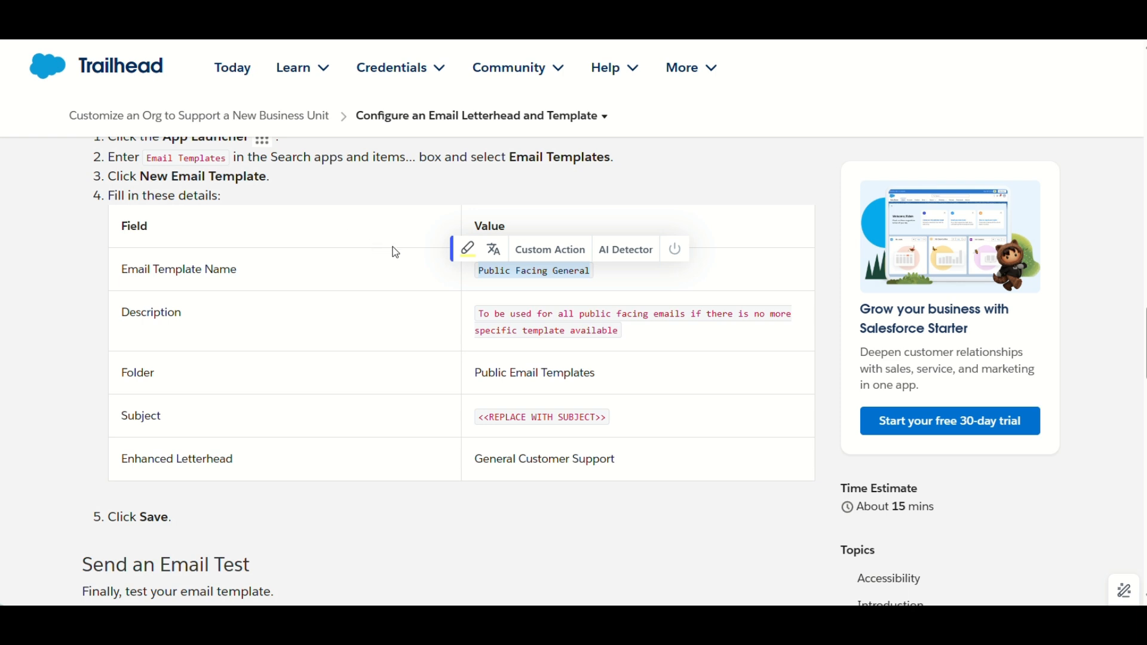
pyautogui.moveTo(650, 340); pyautogui.dragTo(476, 320)
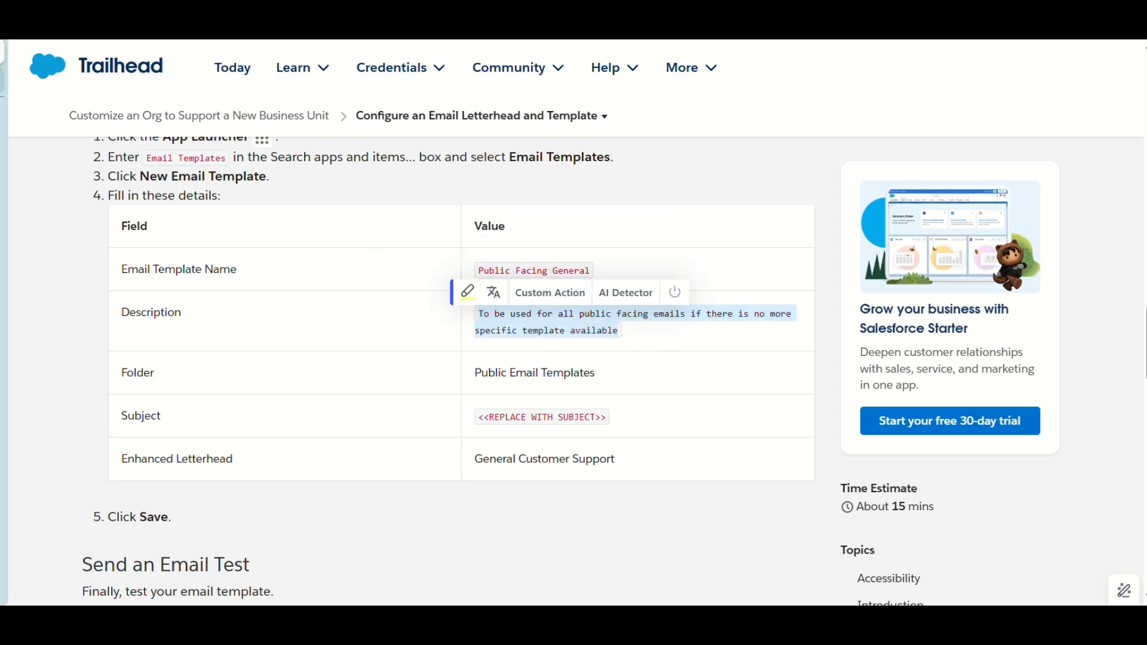
pyautogui.hotkey('alt', 'Tab')
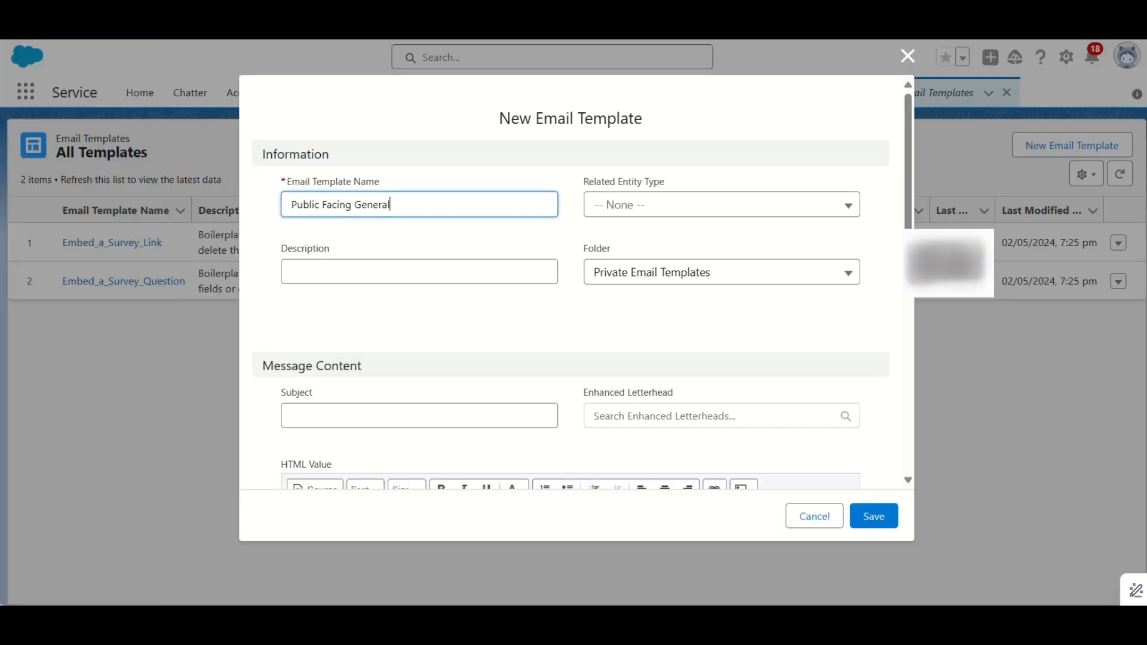
pyautogui.click(406, 266)
pyautogui.hotkey('ctrl', 'v')
# - Copy "<<REPLACE WITH SUBJECT>>" from the Trailhead field table and enter it as the email template's subject
pyautogui.hotkey('alt', 'Tab')
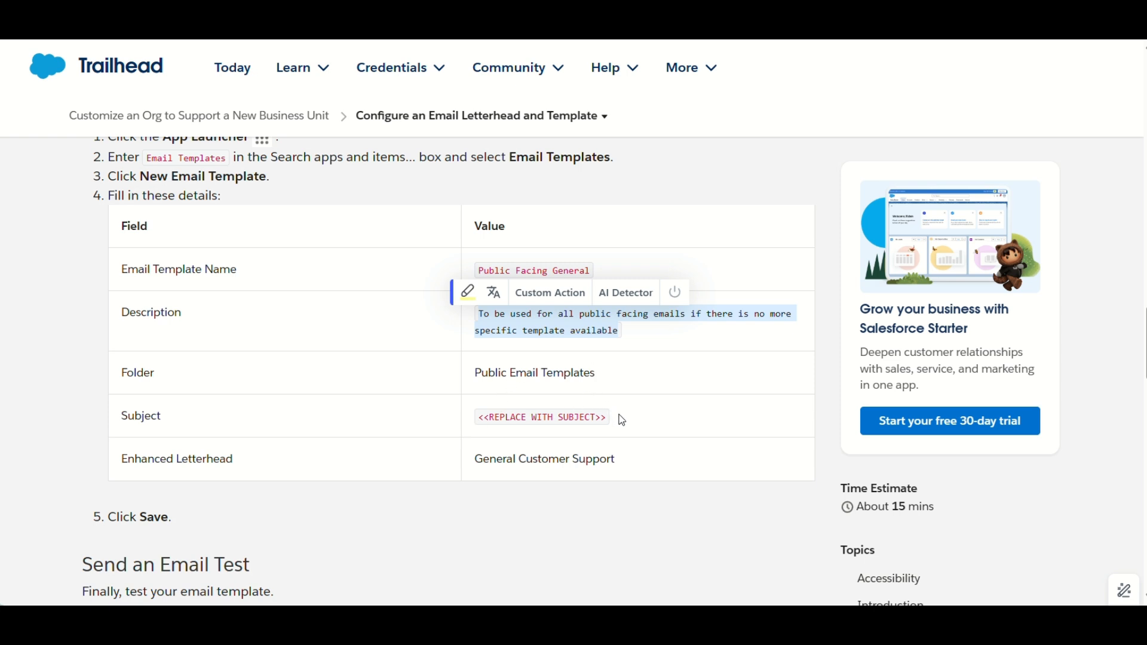
pyautogui.moveTo(617, 417); pyautogui.dragTo(507, 422)
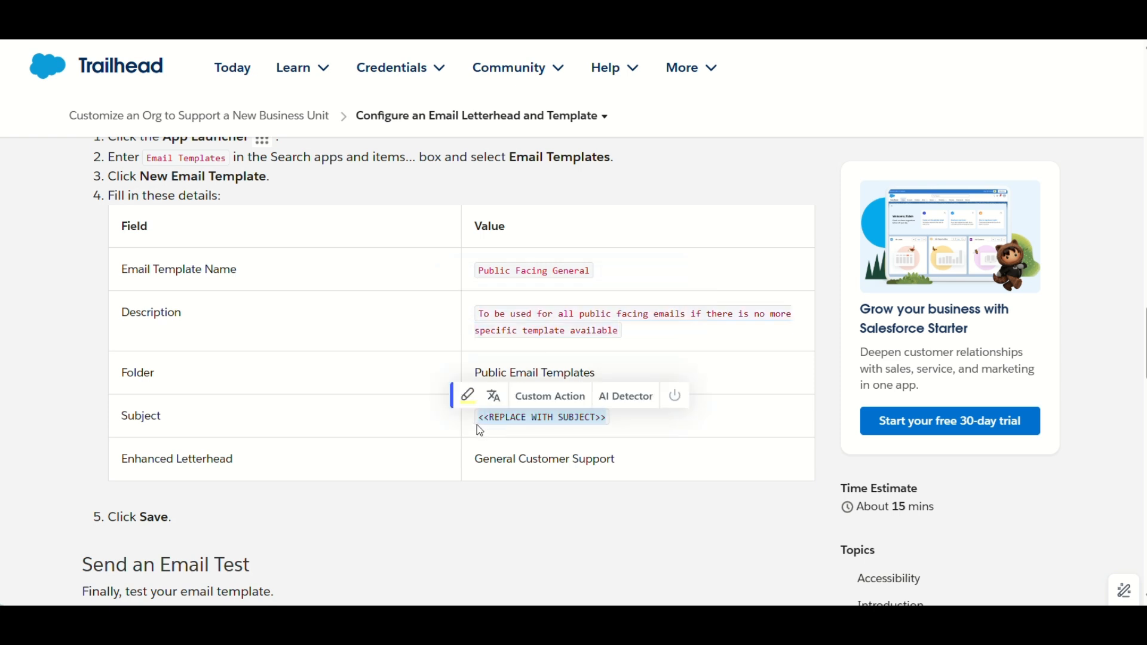
pyautogui.hotkey('alt', 'Tab')
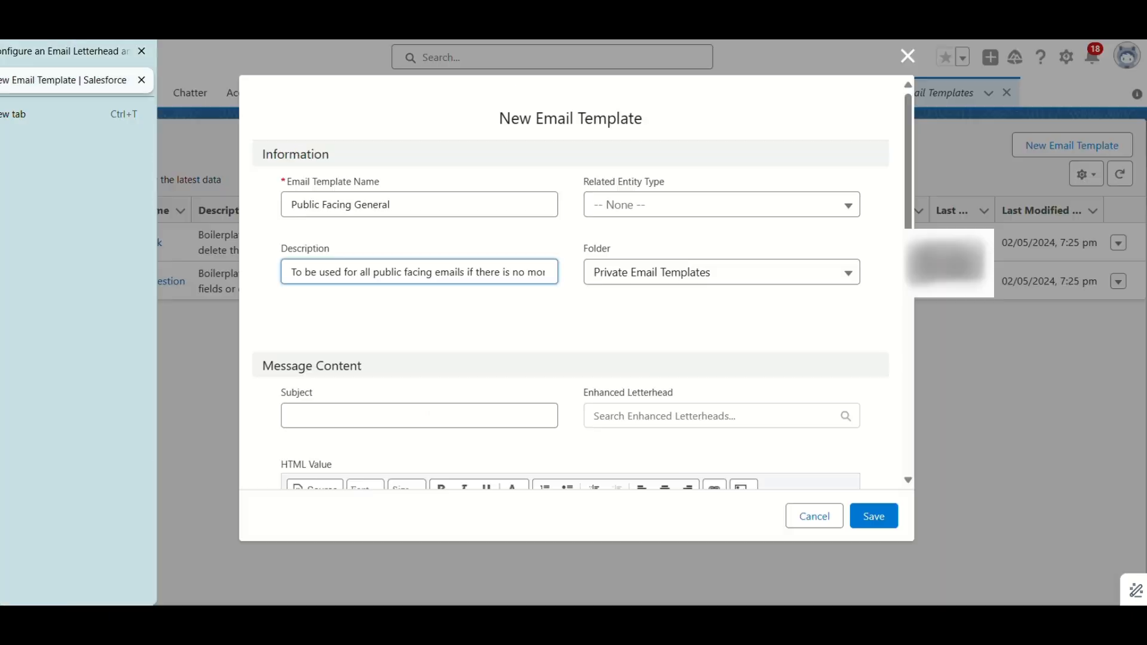
pyautogui.click(692, 206)
pyautogui.click(543, 320)
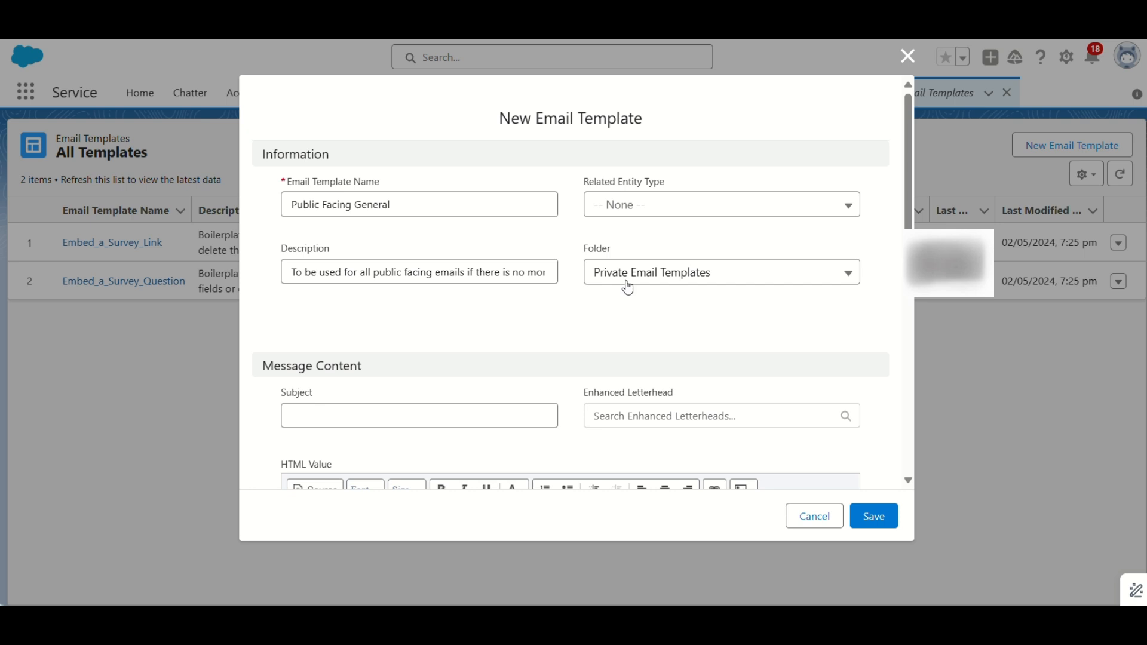
pyautogui.scroll(-3, 484, 339)
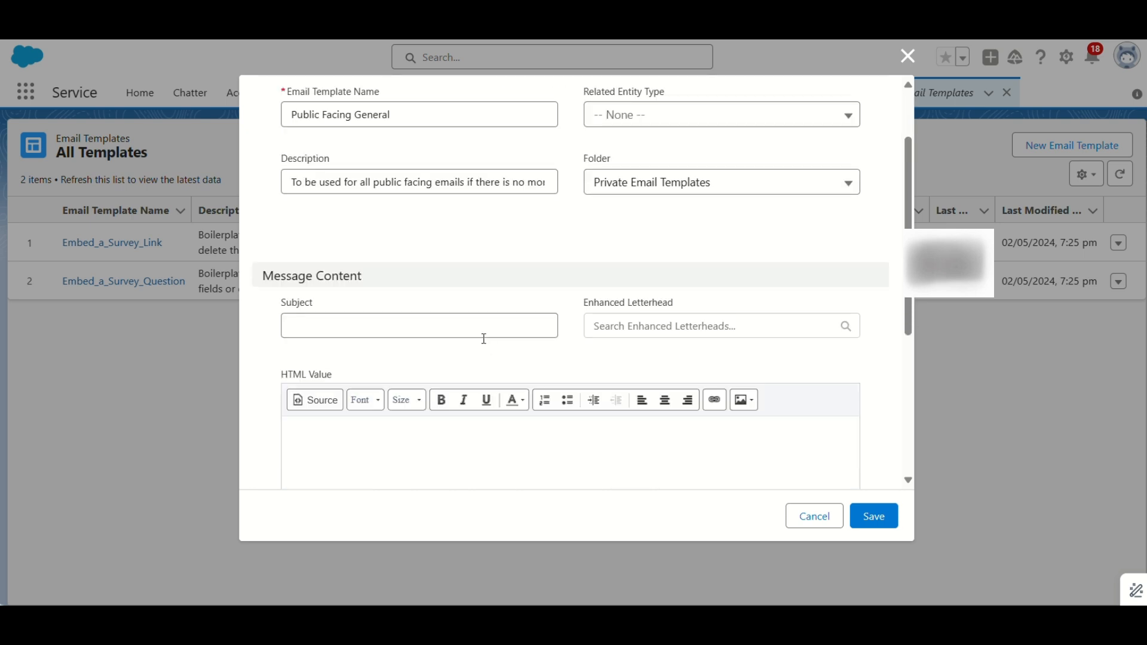
pyautogui.scroll(-5, 484, 332)
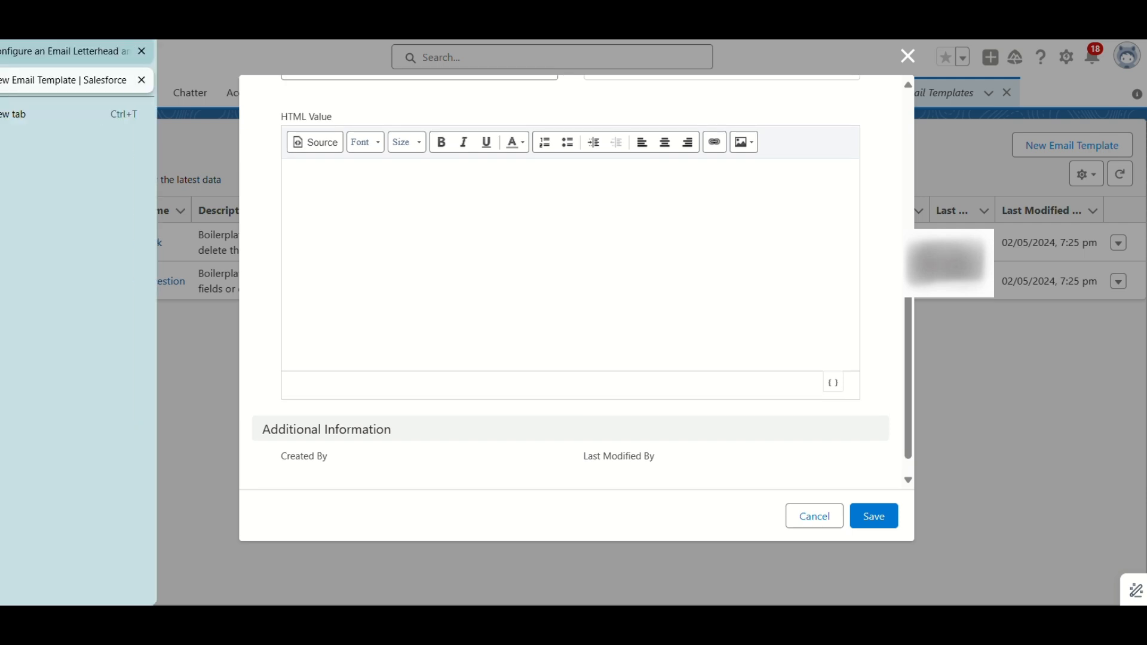
pyautogui.click(54, 47)
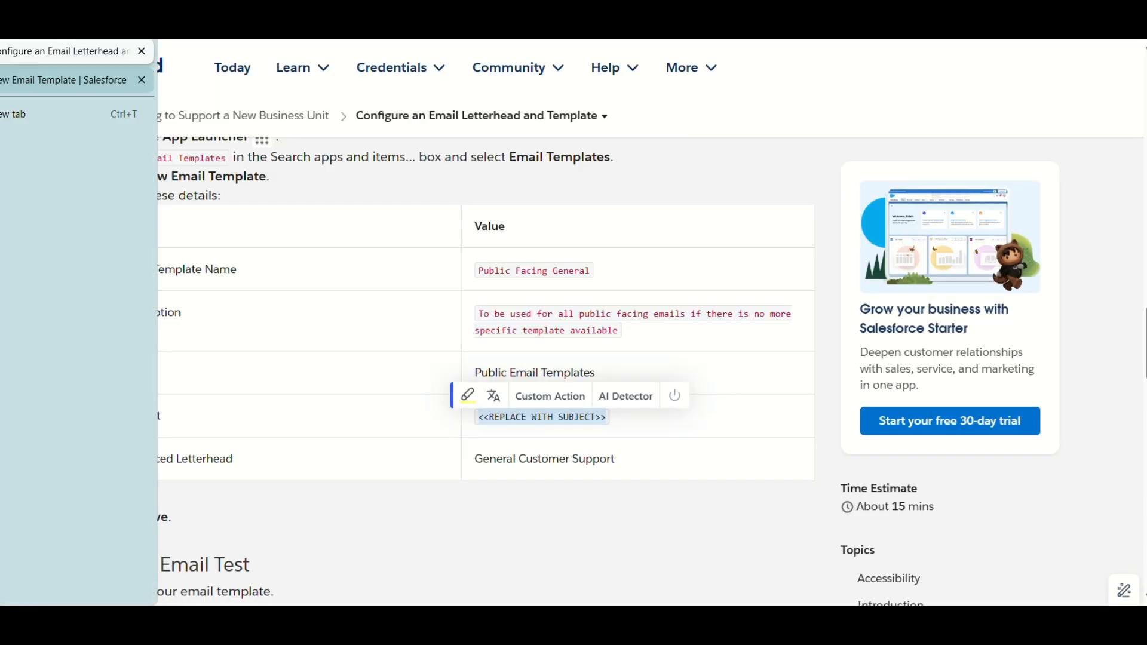
pyautogui.click(54, 76)
pyautogui.scroll(3, 497, 246)
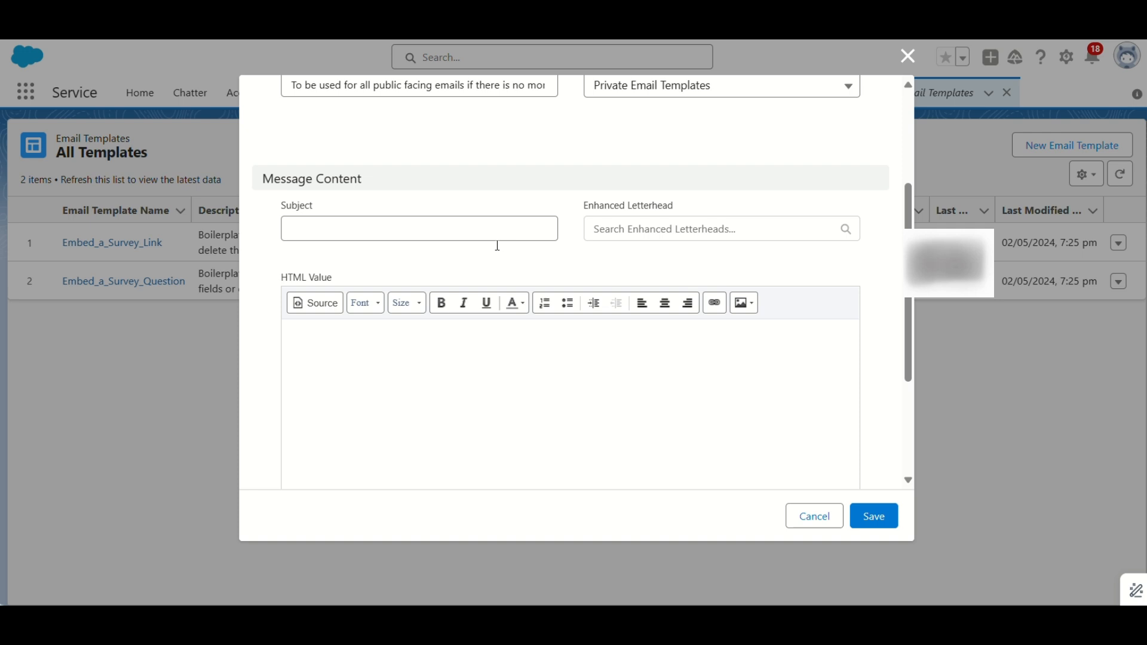
pyautogui.click(435, 230)
pyautogui.write('<<REPLACE WITH SUBJECT>>')
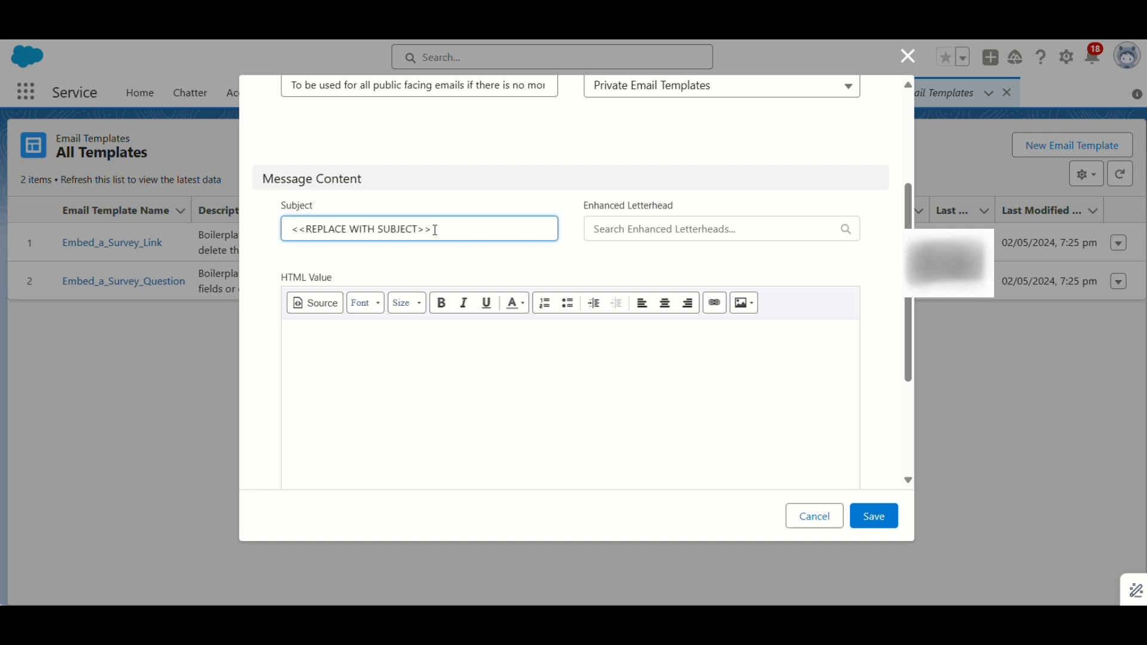
pyautogui.scroll(2, 416, 219)
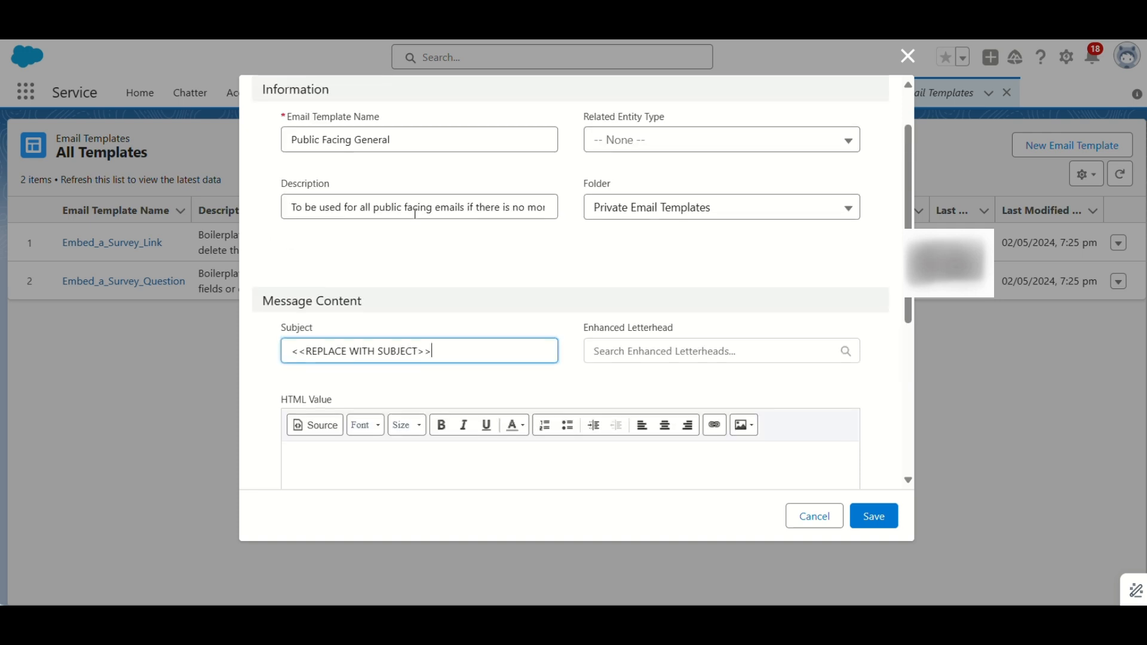
pyautogui.scroll(1, 415, 213)
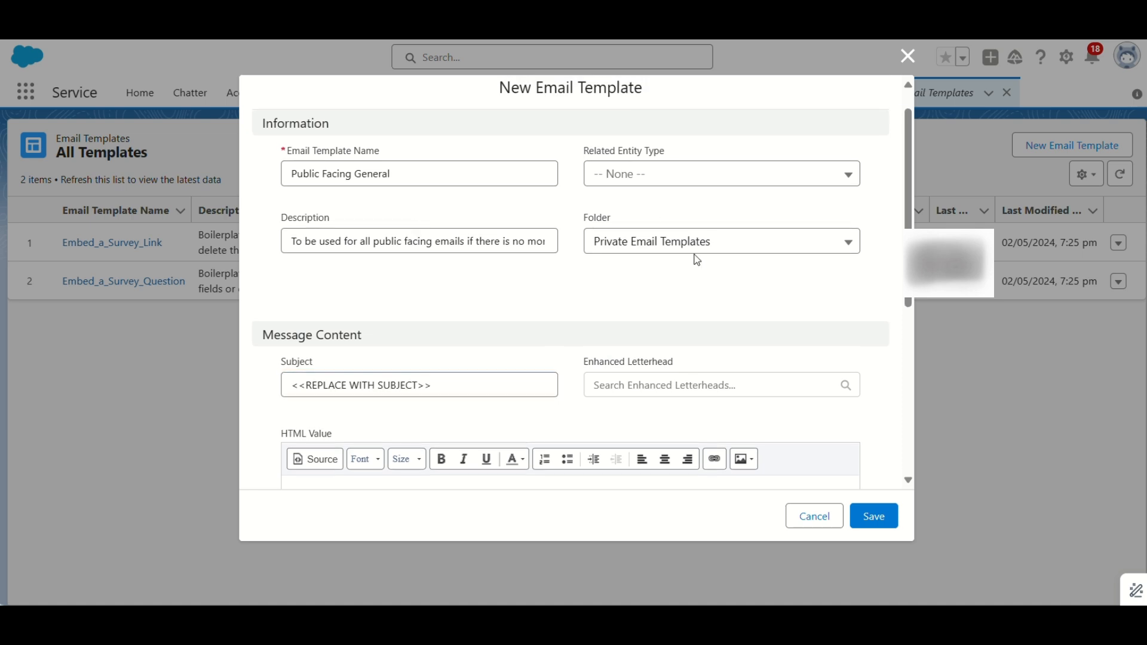
# - Assign the General Customer Support enhanced letterhead to the new email template and save the template
pyautogui.click(679, 381)
pyautogui.write('General Customer Support')
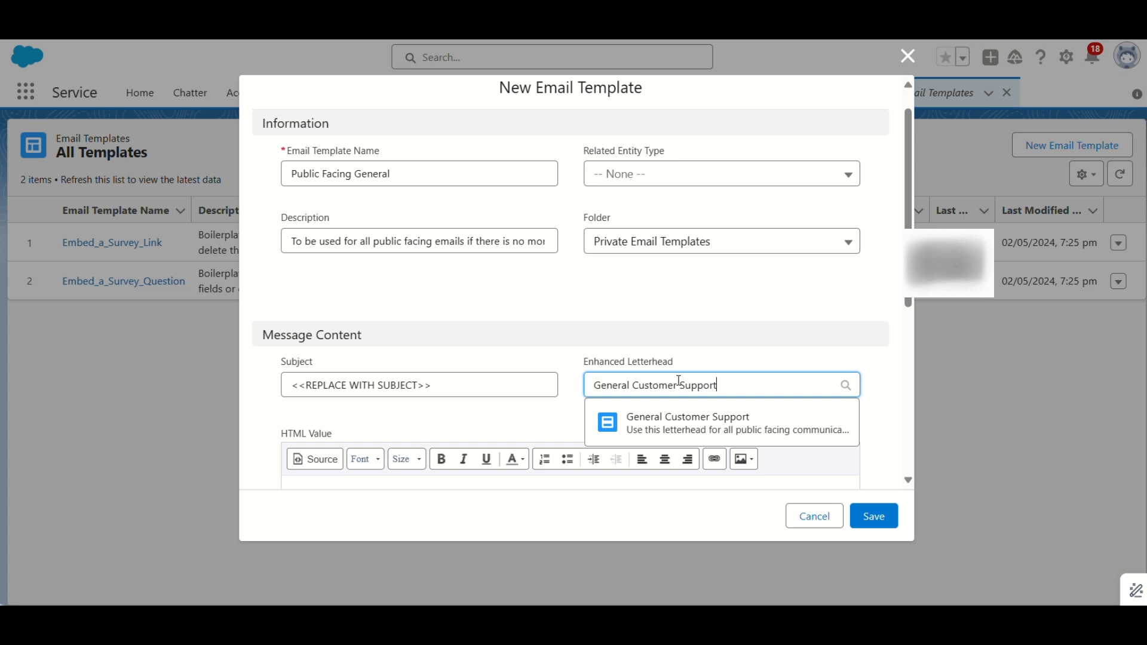
pyautogui.click(657, 462)
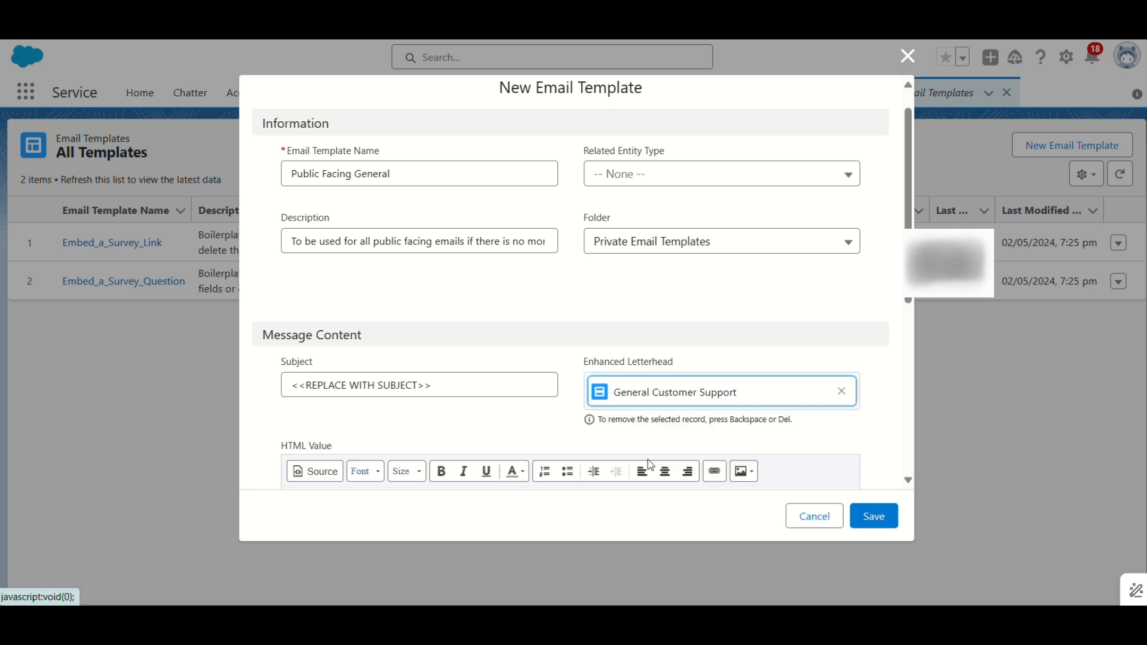
pyautogui.scroll(-6, 558, 410)
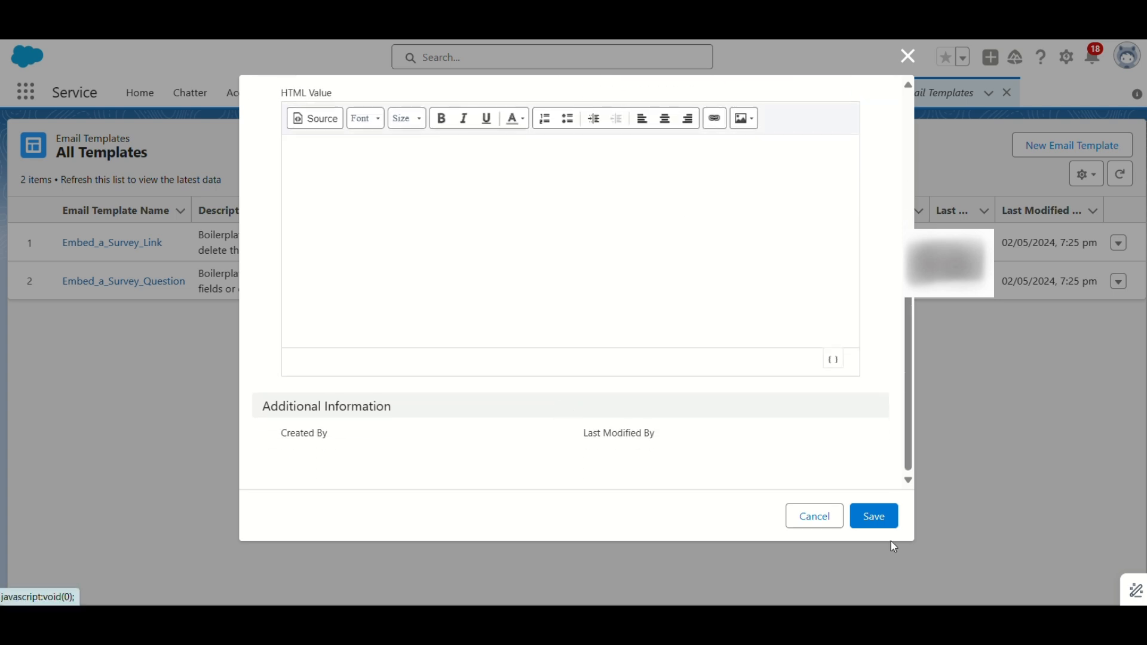
pyautogui.click(875, 528)
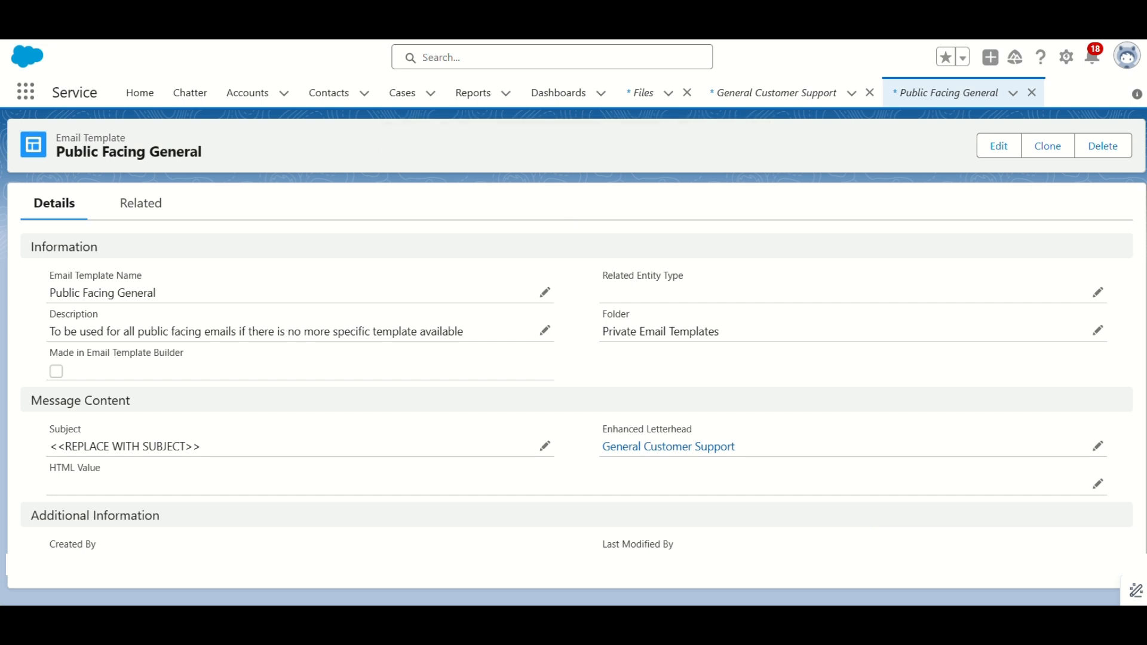
# - Find Contacts through the app search and open the record of the Dickenson plc contact, SVP, Operations
pyautogui.click(26, 92)
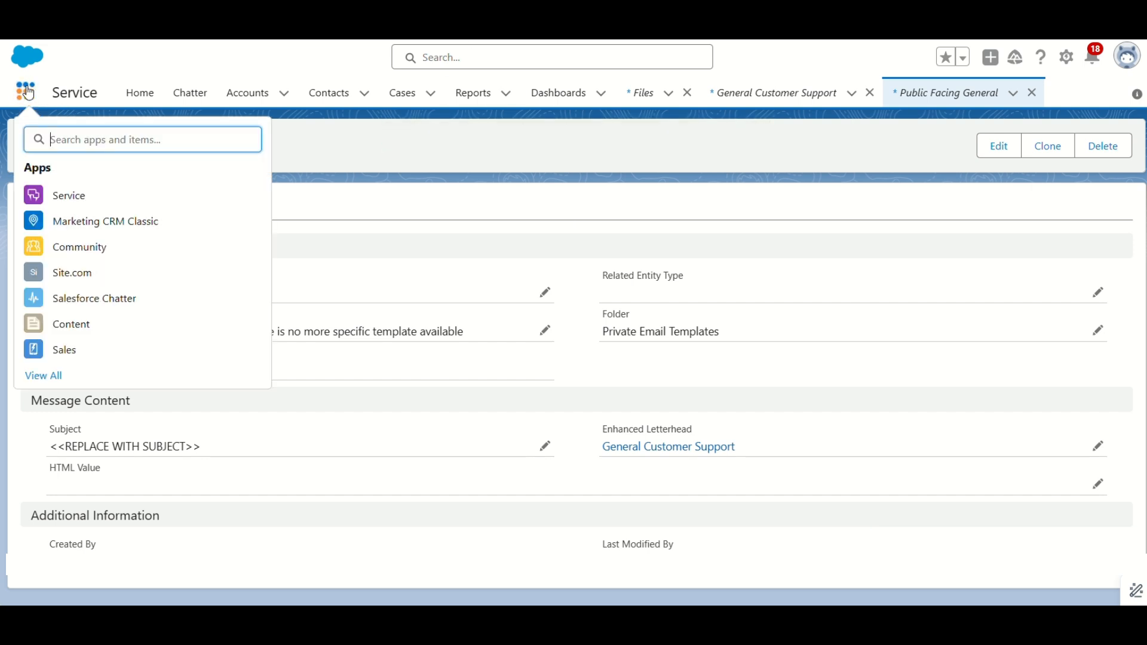
pyautogui.write('Contacts')
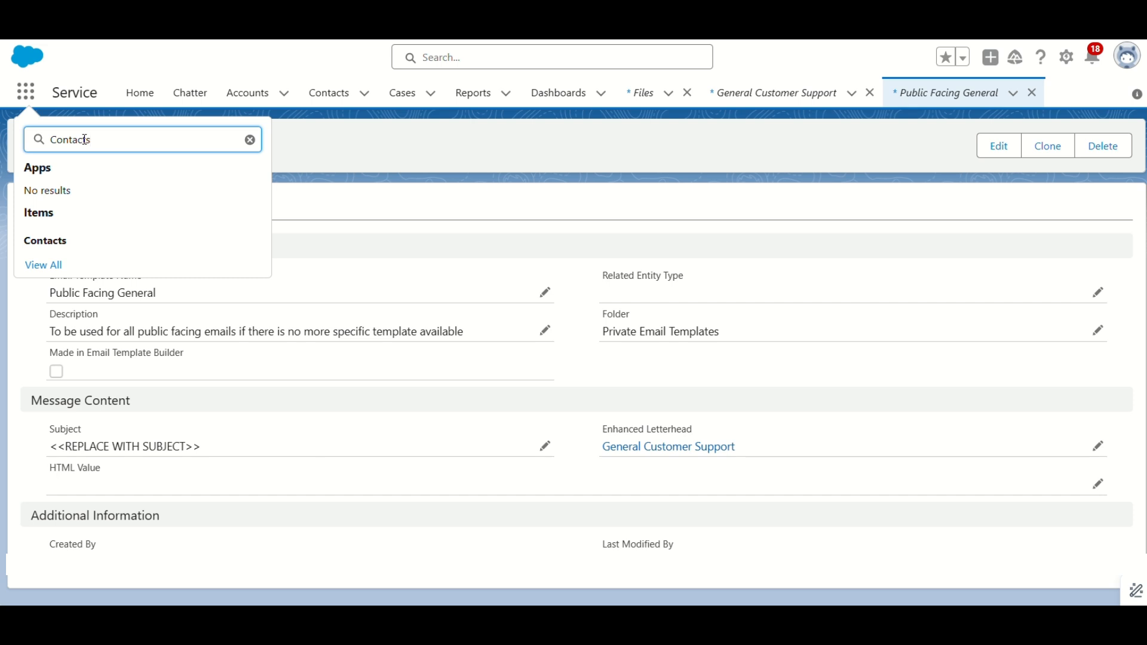
pyautogui.click(48, 240)
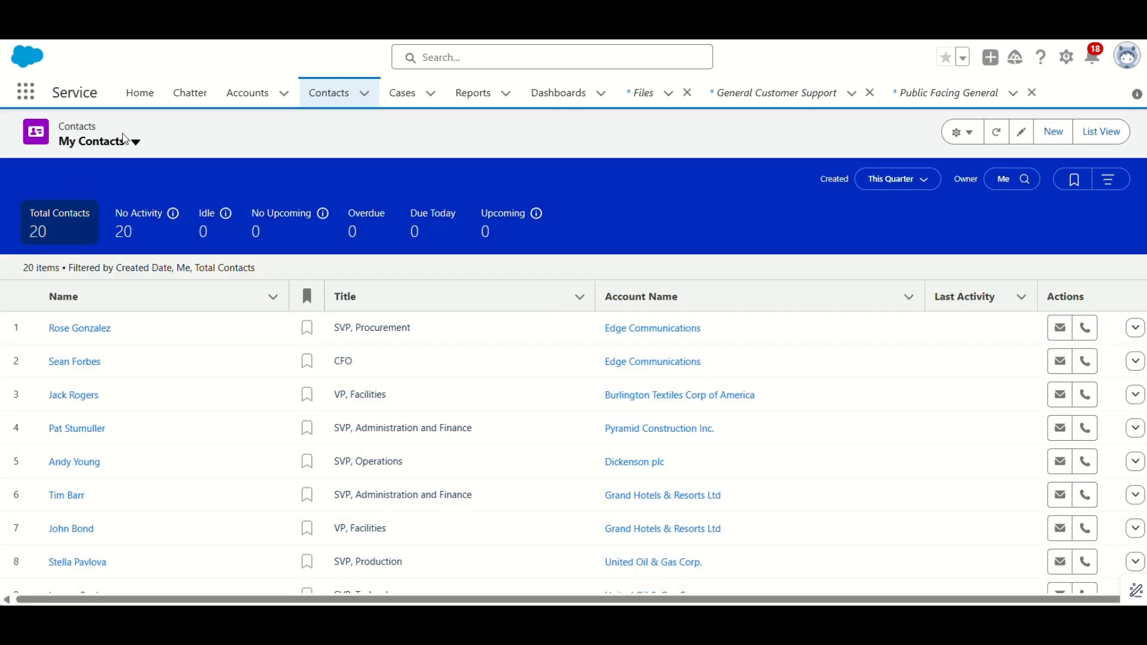
pyautogui.click(124, 143)
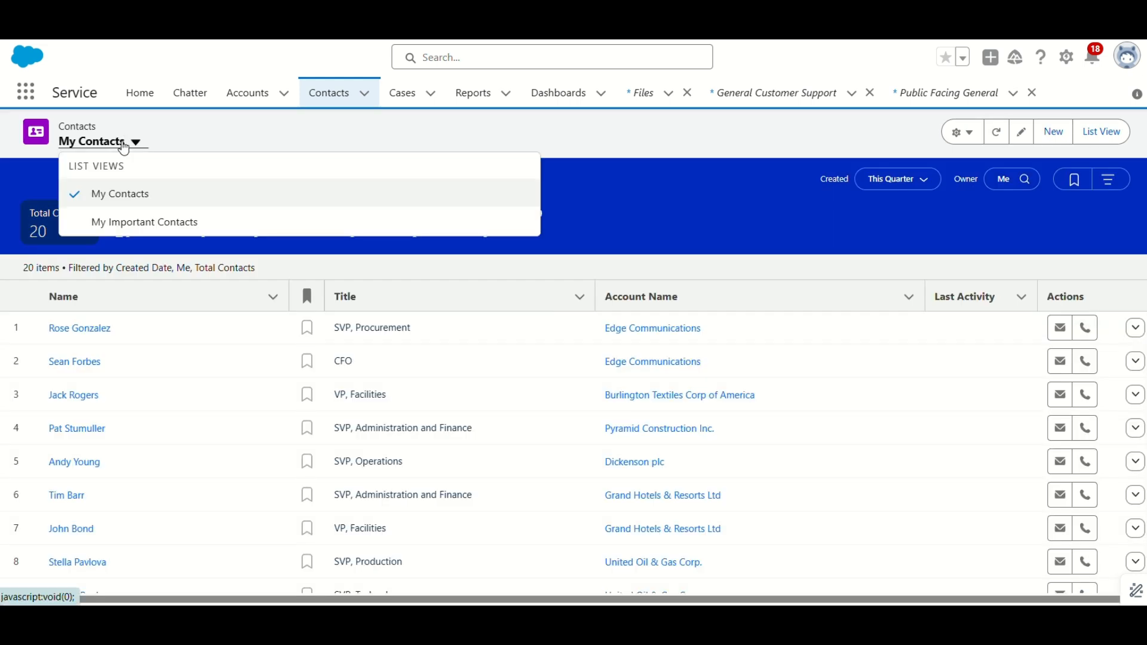
pyautogui.click(123, 342)
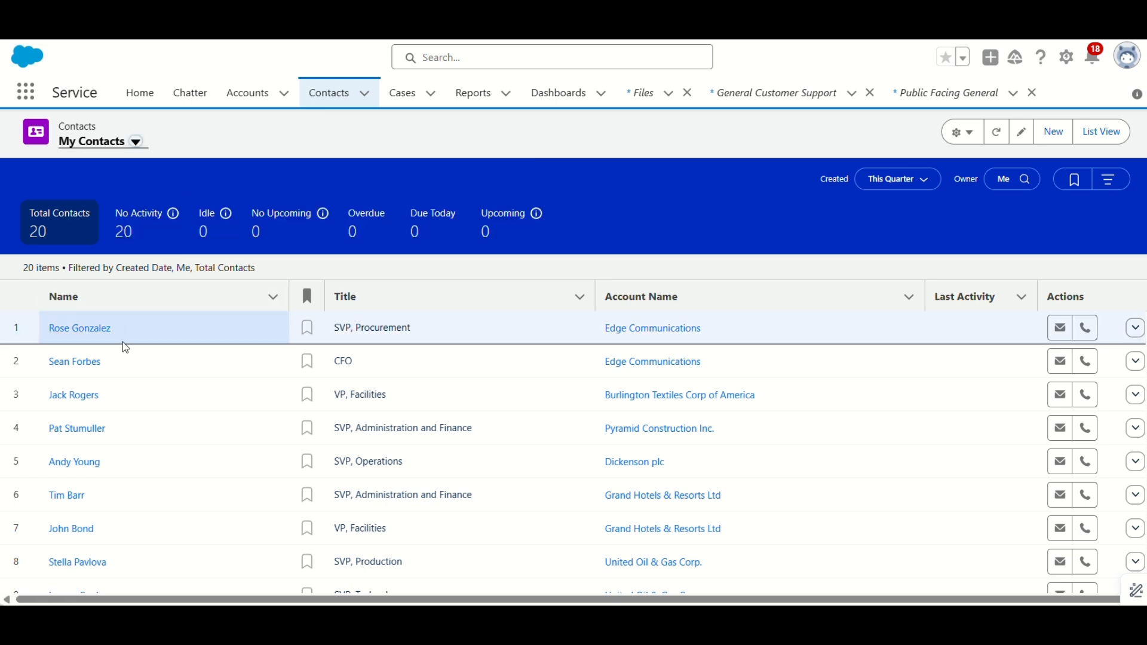
pyautogui.scroll(-3, 123, 342)
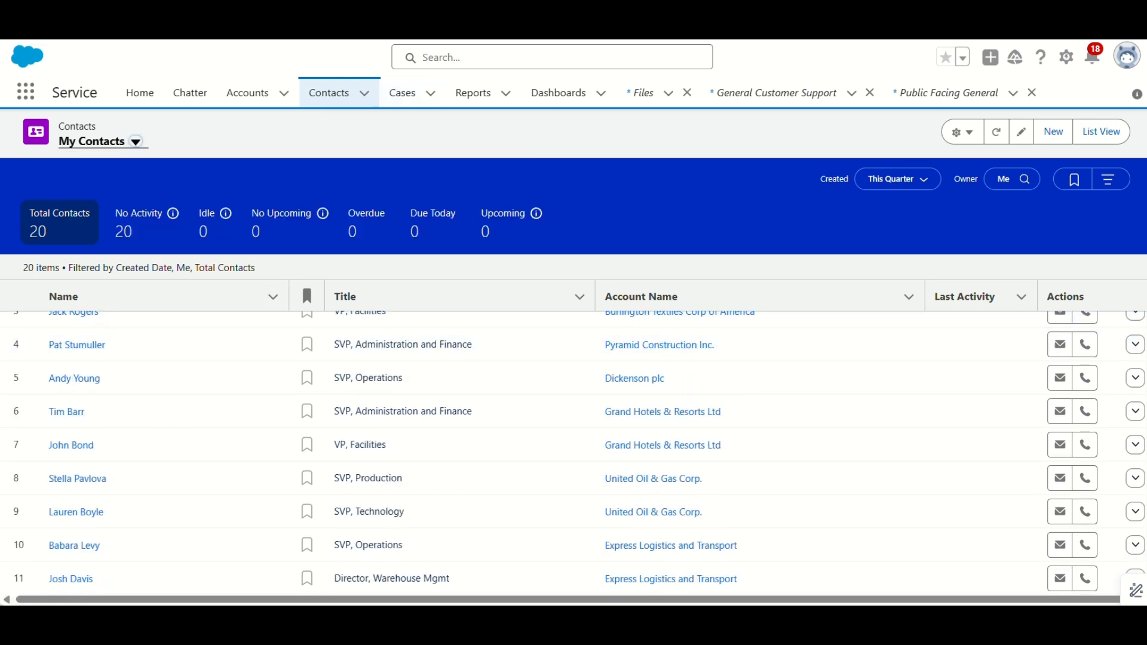
pyautogui.scroll(3, 573, 454)
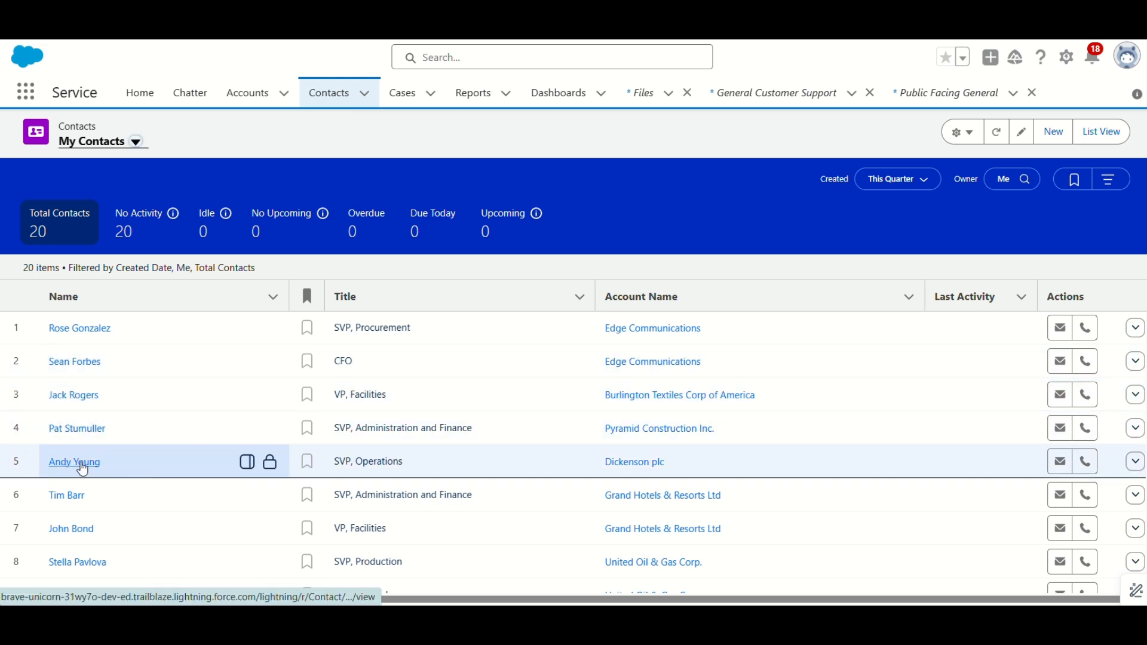
pyautogui.click(81, 462)
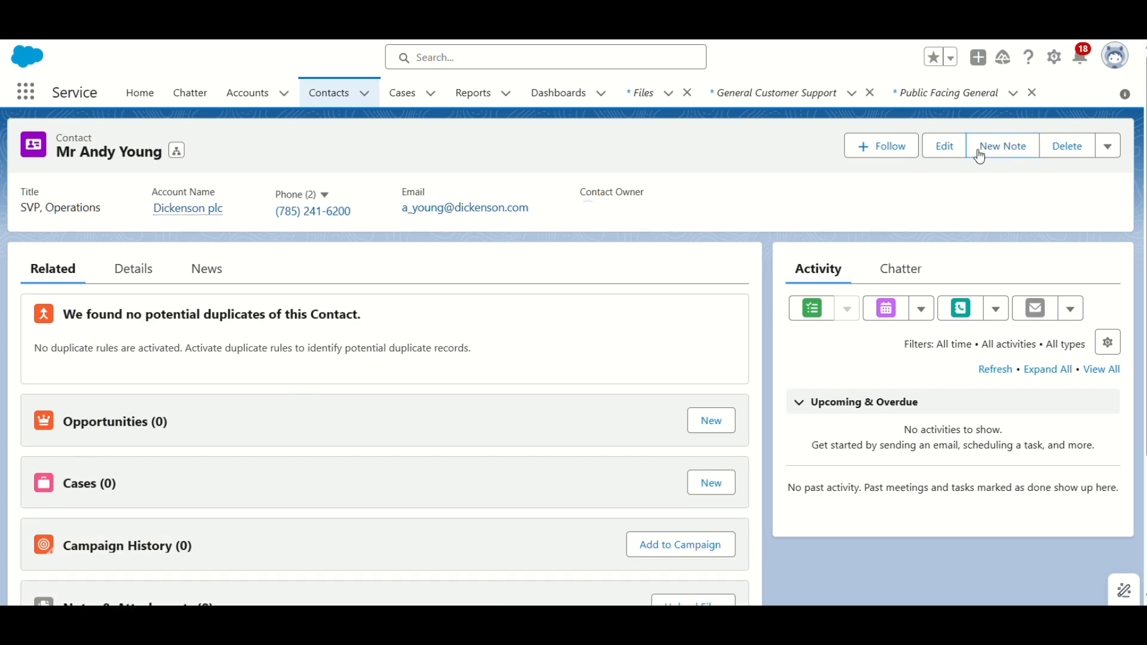
# - Following the Trailhead email test instructions, change the contact's email to your own email address and save the contact
pyautogui.click(946, 149)
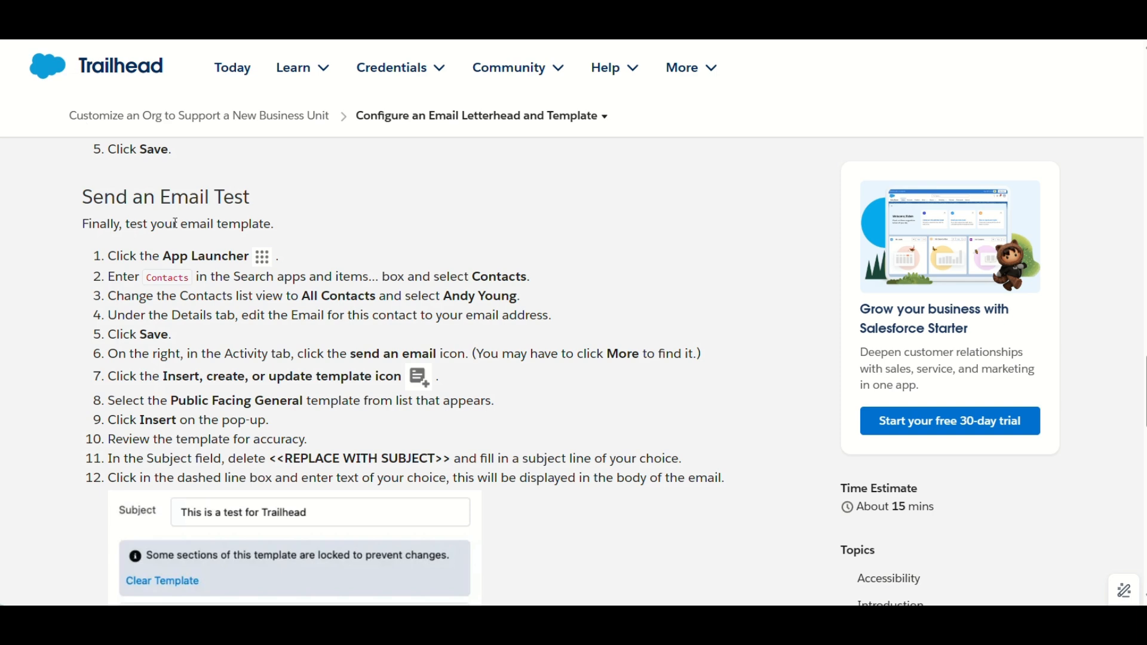
pyautogui.scroll(-2, 192, 367)
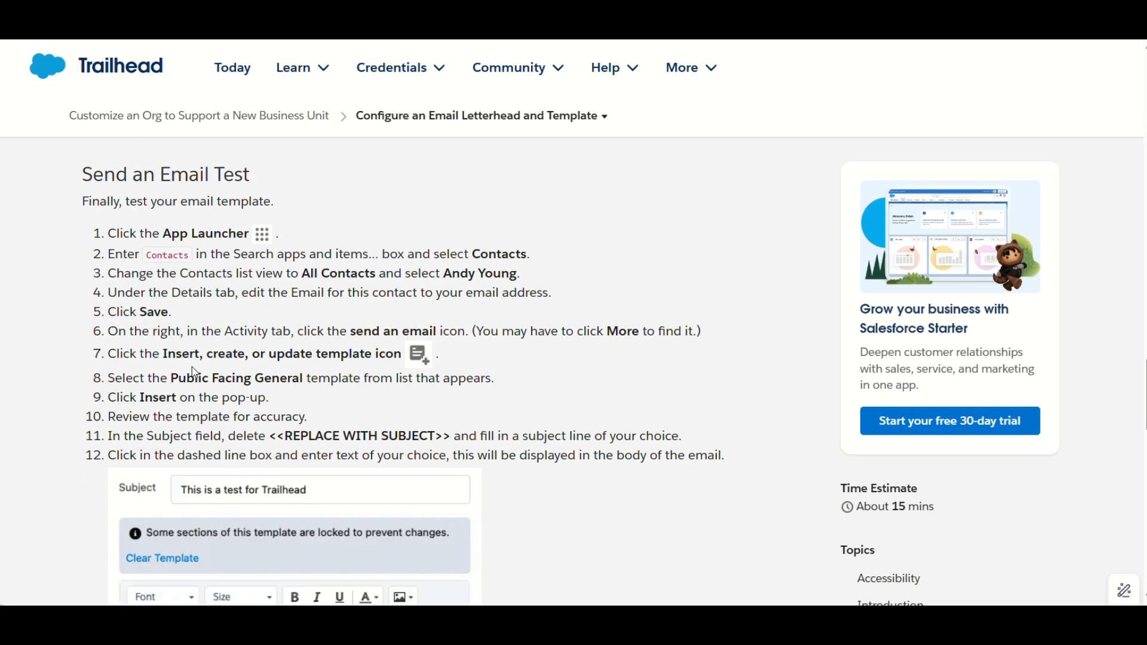
pyautogui.scroll(-1, 192, 367)
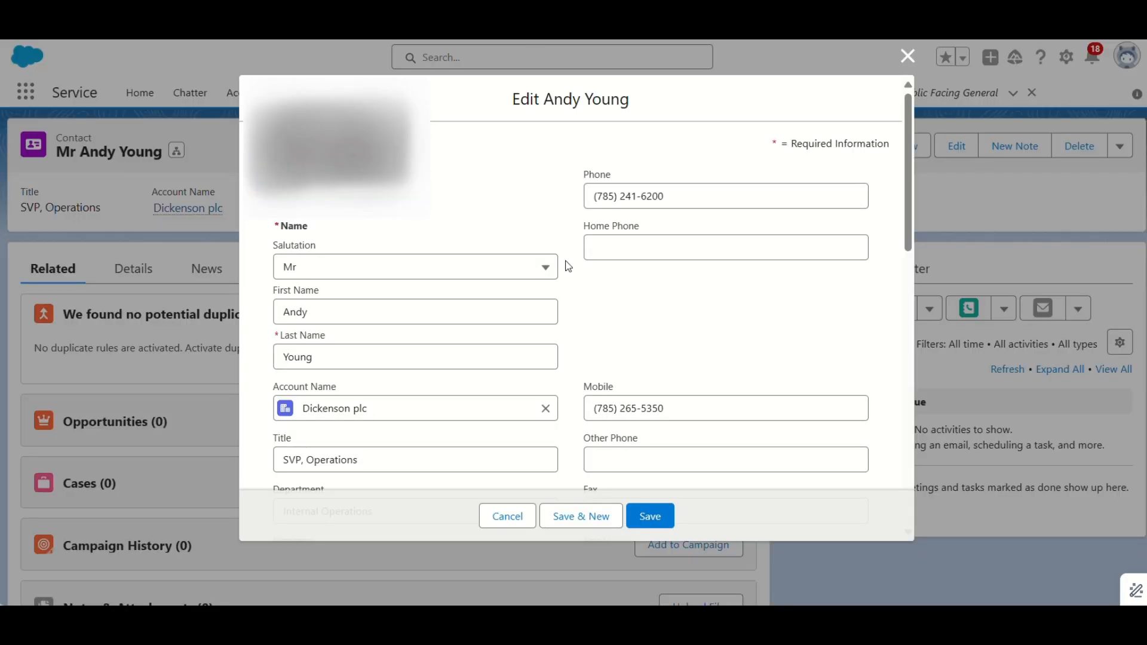
pyautogui.scroll(-6, 544, 311)
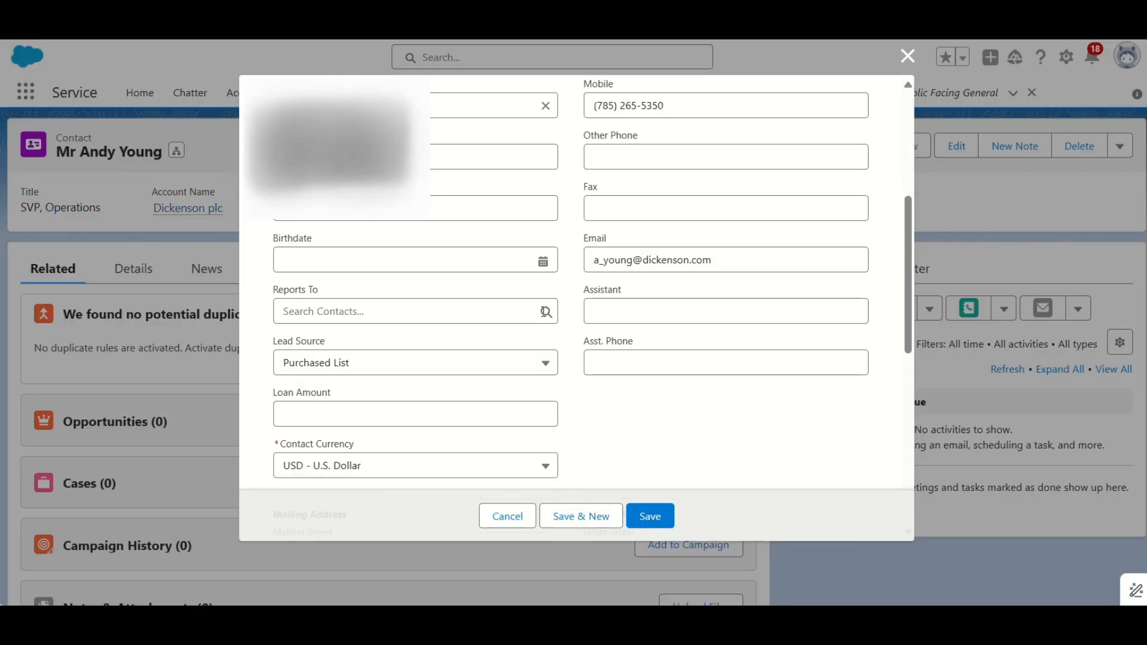
pyautogui.scroll(3, 543, 311)
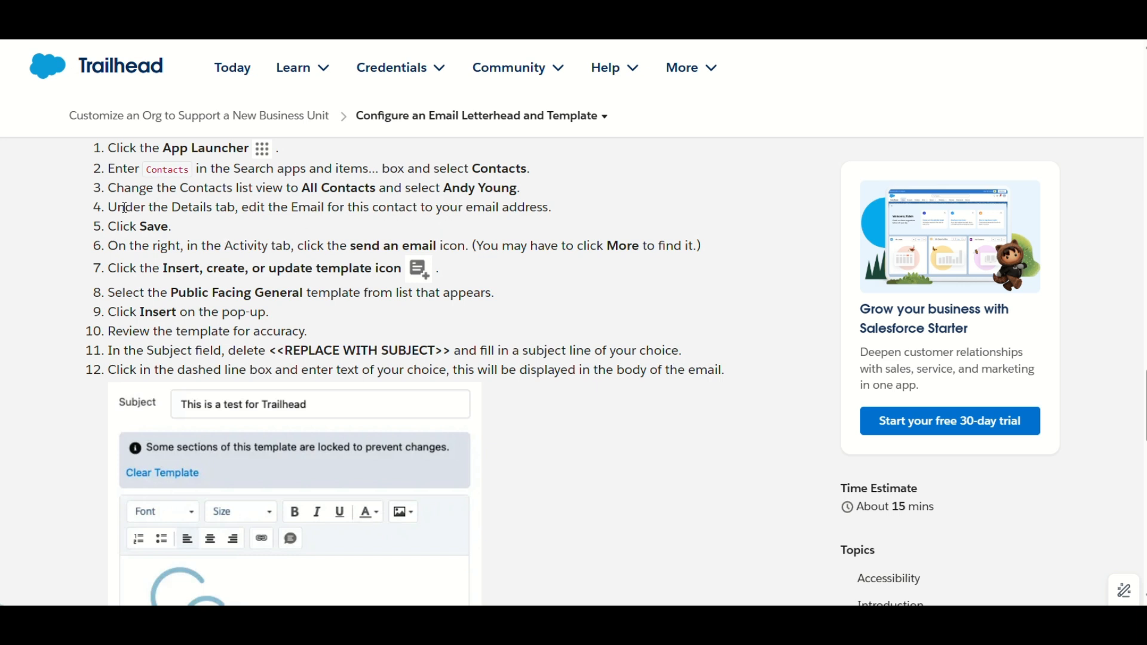
pyautogui.moveTo(123, 208); pyautogui.dragTo(552, 209)
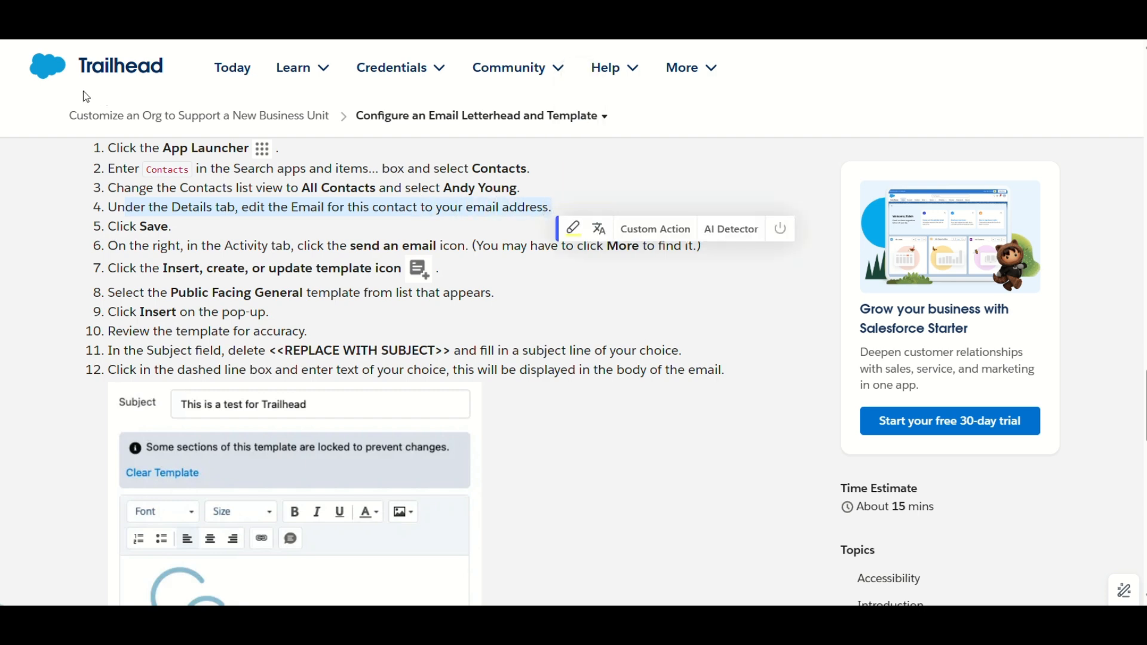
pyautogui.hotkey('ctrl', 'Tab')
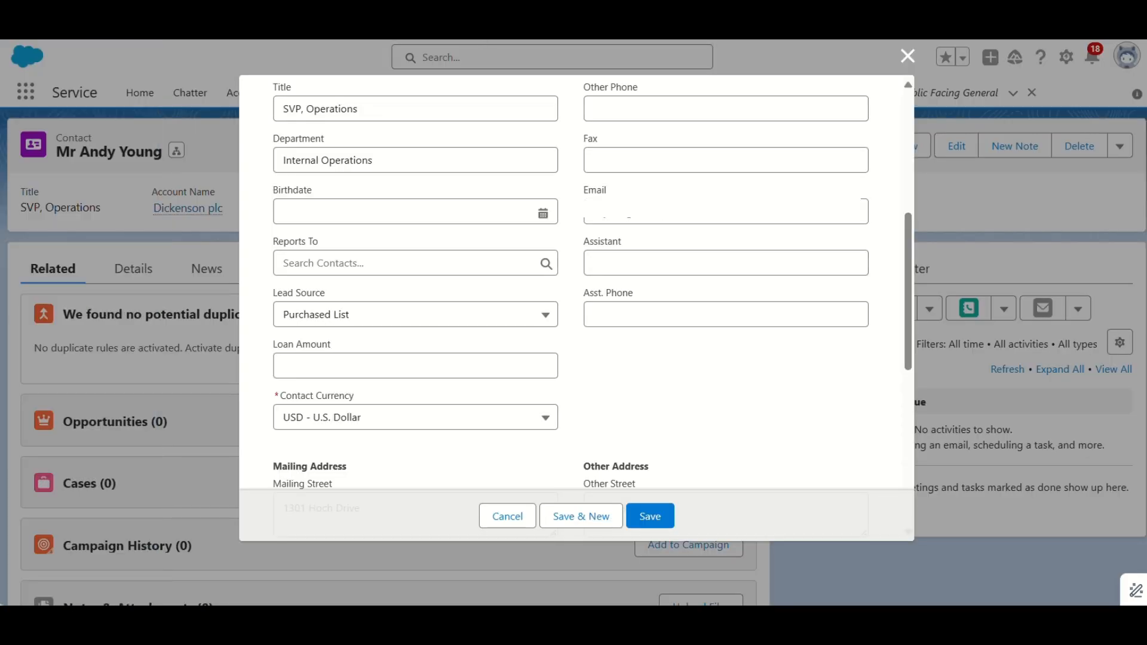
pyautogui.click(649, 517)
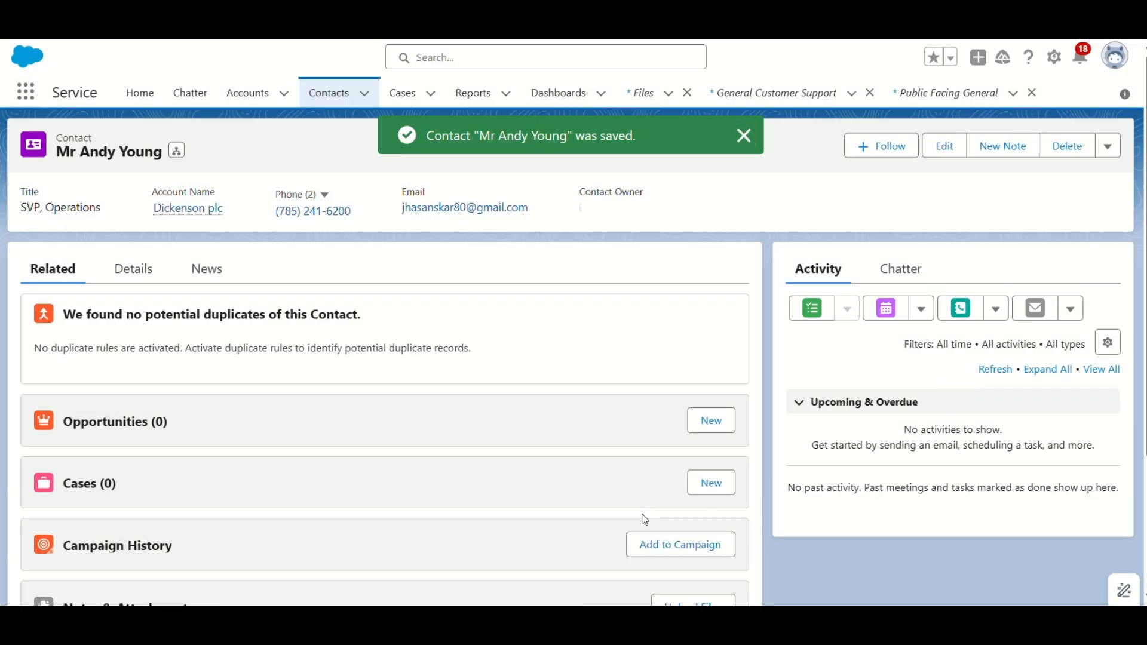
# - Start an email to the contact and insert the Public Facing General template, overwriting the current email content
pyautogui.click(1035, 309)
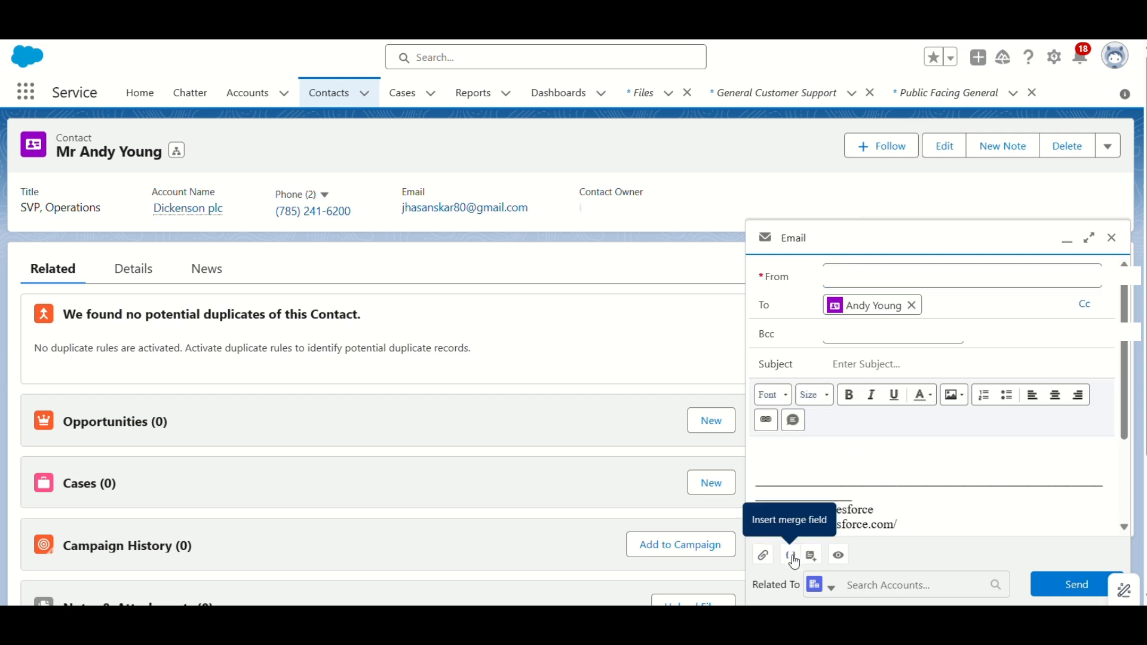
pyautogui.click(811, 558)
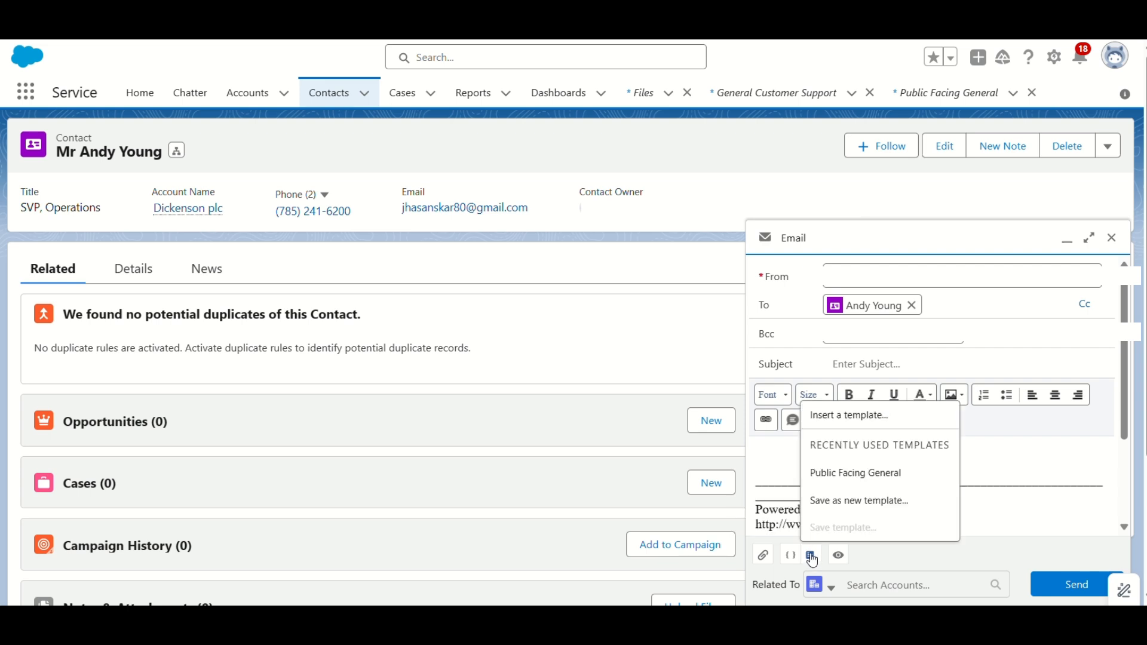
pyautogui.click(862, 474)
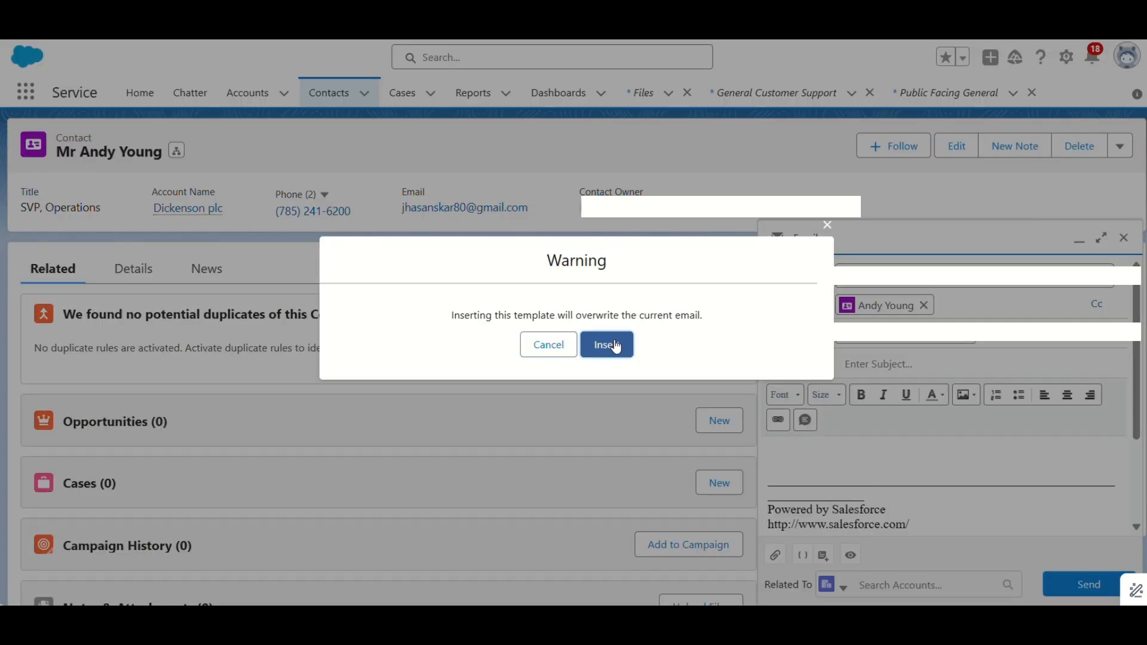
pyautogui.click(616, 346)
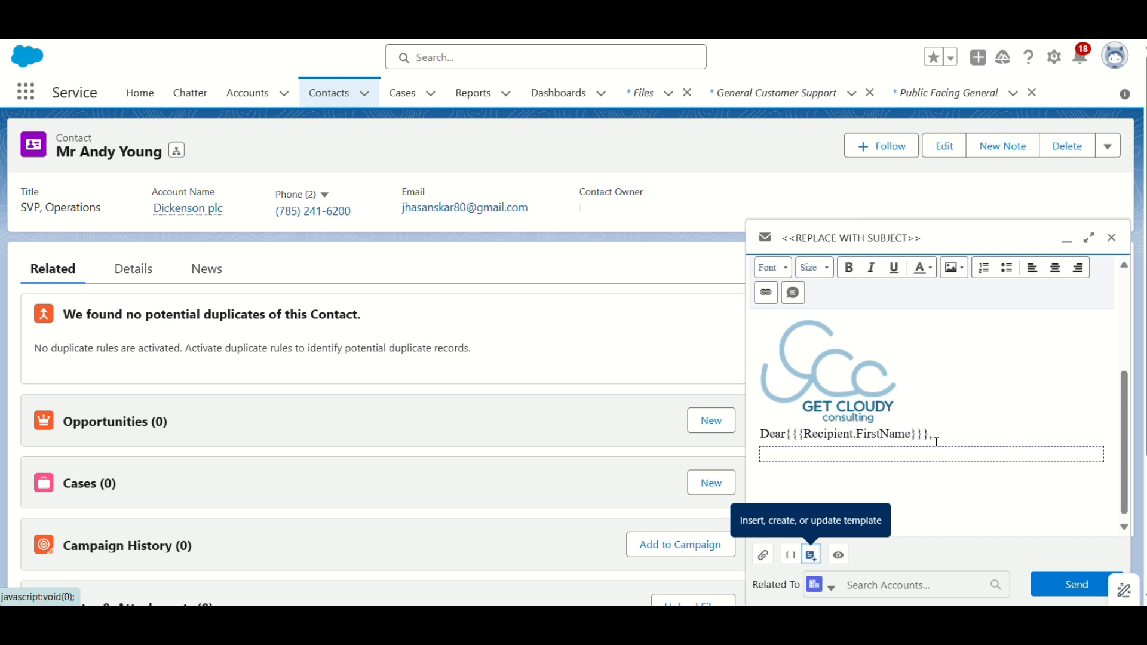
# - Enter "this is a sample email." in the editable dashed area of the email body below the greeting
pyautogui.click(900, 447)
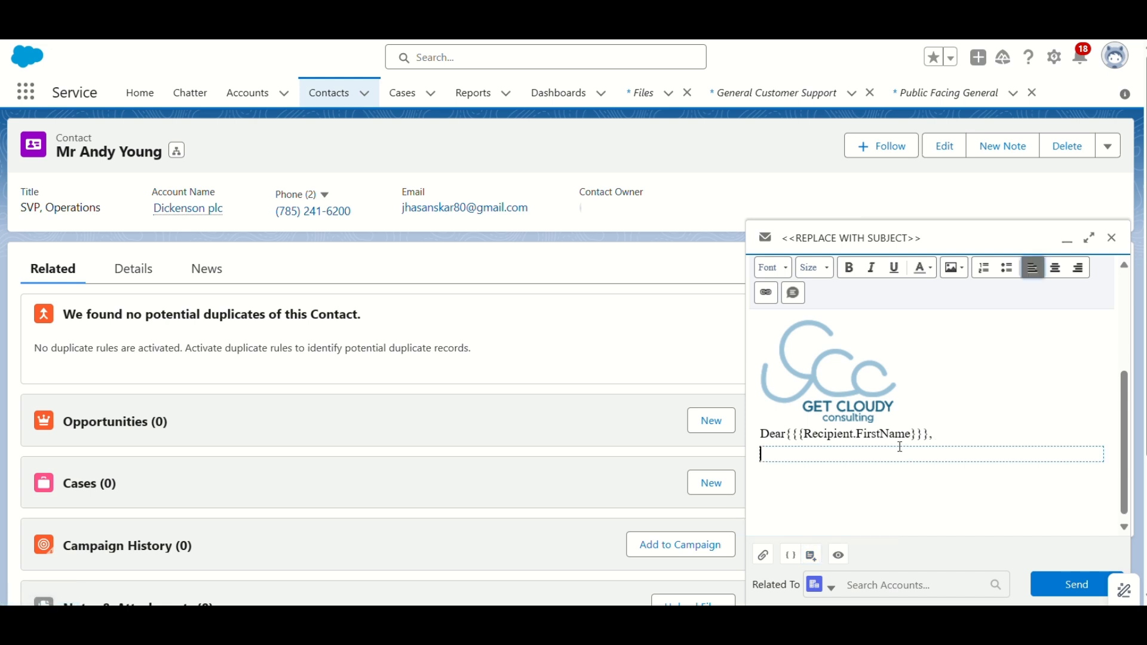
pyautogui.write('this is a samp')
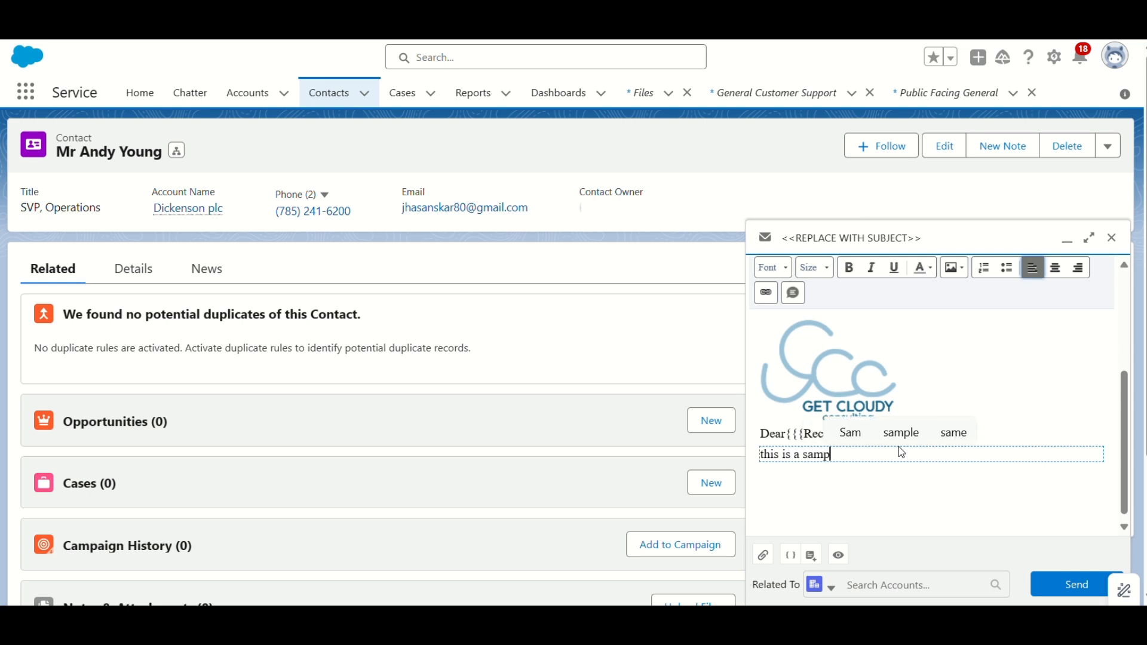
pyautogui.write('le ema')
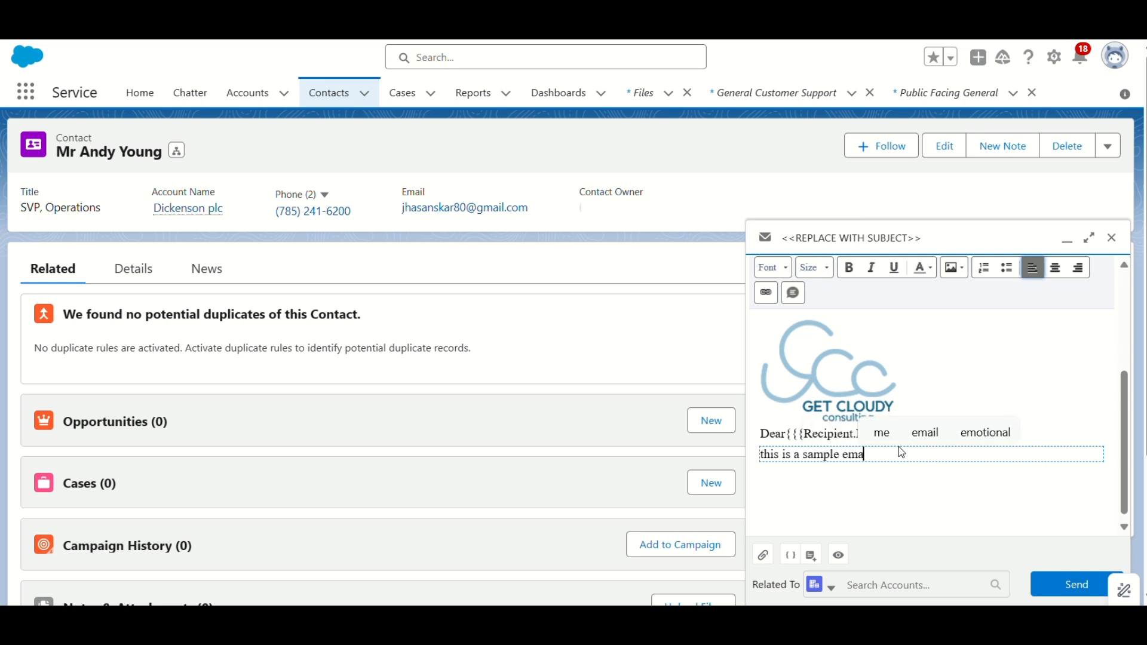
pyautogui.write('il.')
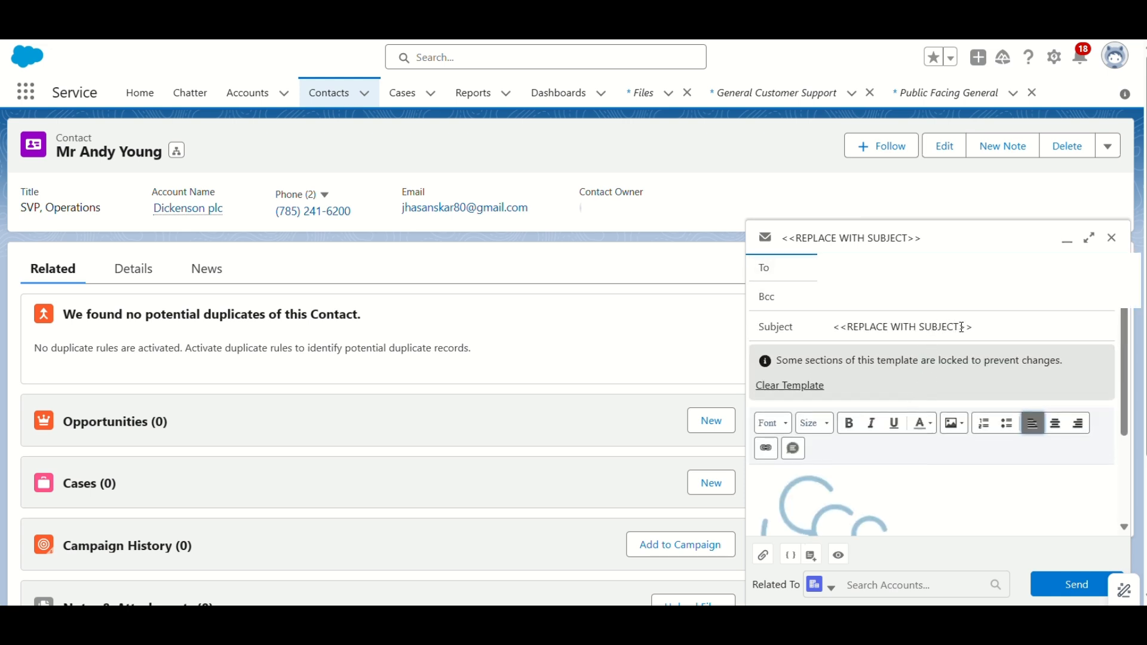
# - Replace the placeholder in the email's subject line with "subject" and send the test email
pyautogui.moveTo(962, 327); pyautogui.dragTo(821, 336)
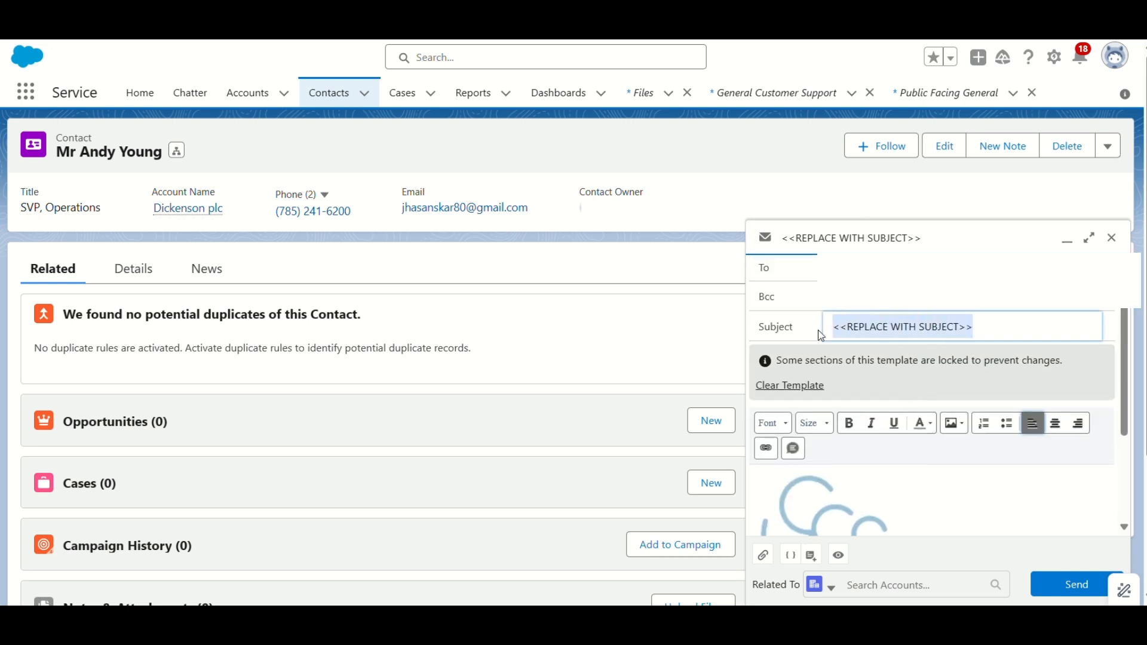
pyautogui.write('subject')
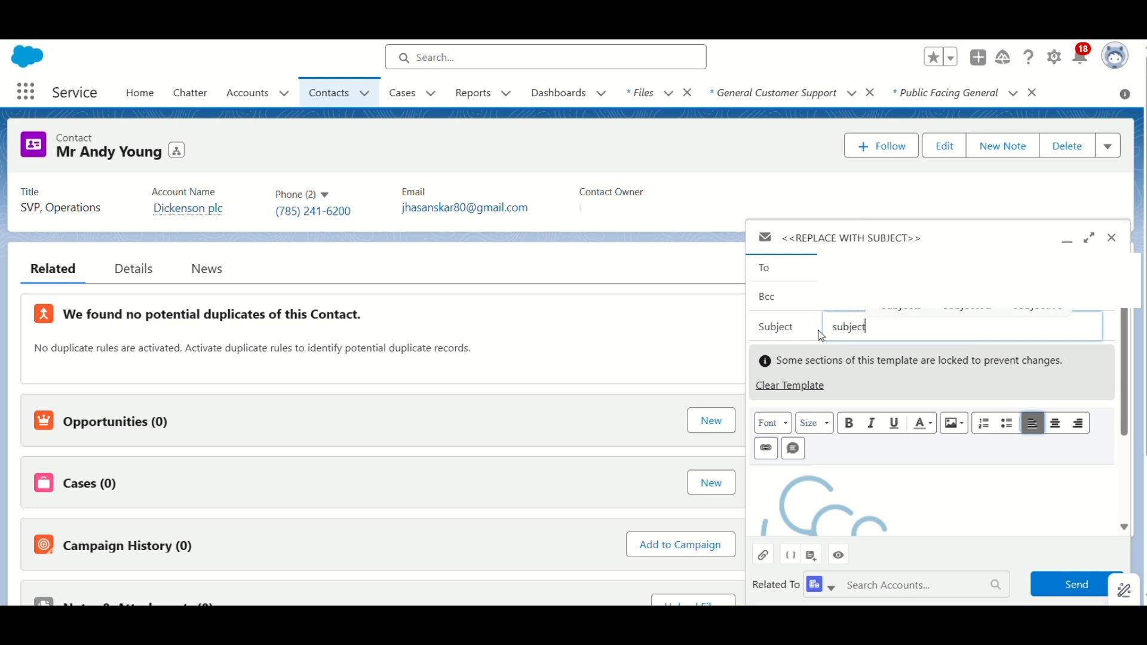
pyautogui.scroll(-3, 901, 474)
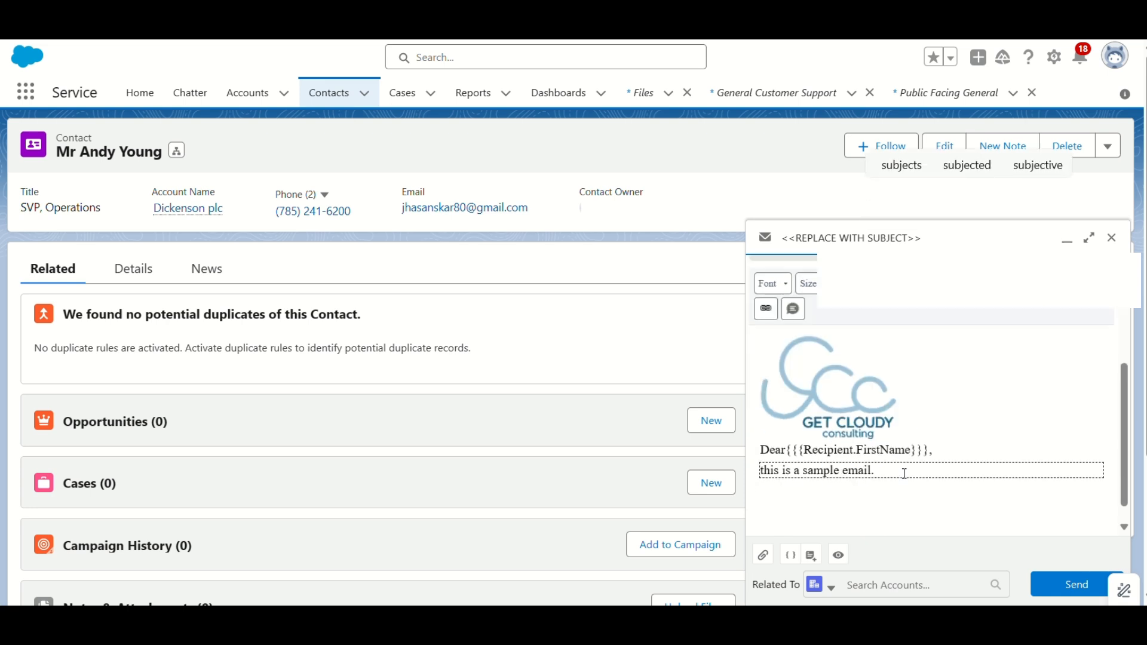
pyautogui.click(1077, 592)
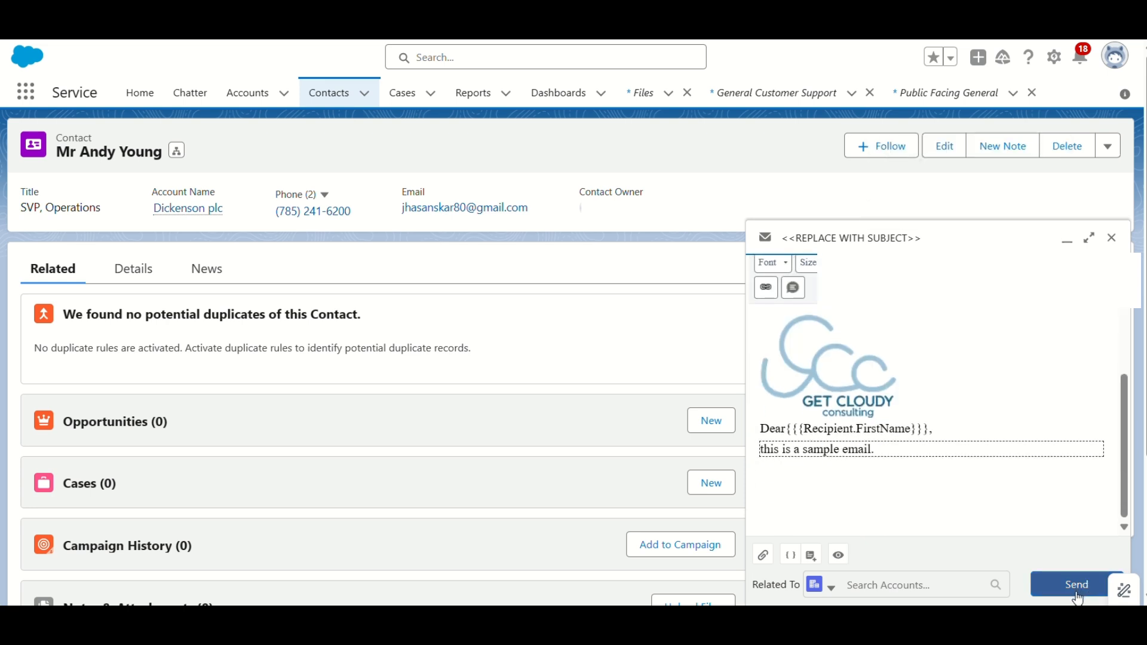